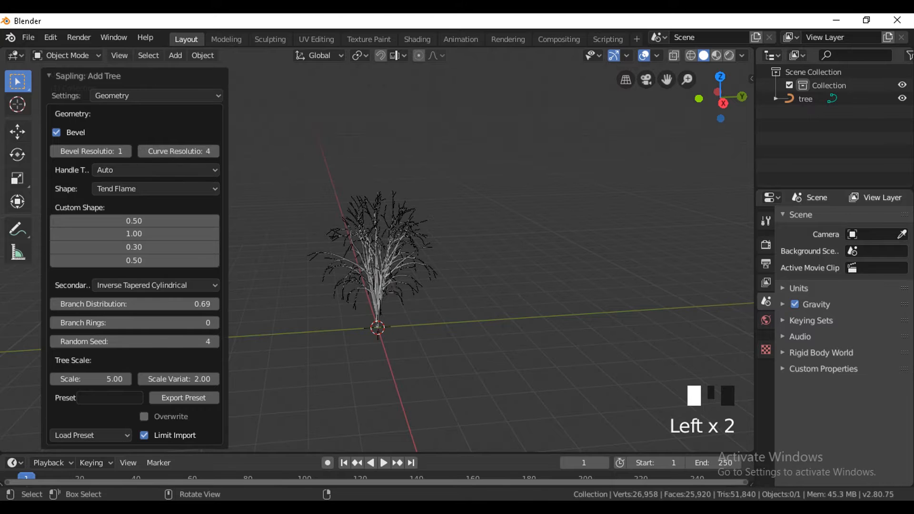
Try different handle type, tree shape and custom shape values in the tree's geometry settings.
{"action": "left_click", "coordinate": [216, 171]}
{"action": "left_click", "coordinate": [108, 184]}
{"action": "left_click", "coordinate": [109, 187]}
{"action": "left_click", "coordinate": [112, 303]}
{"action": "left_click_drag", "start_coordinate": [166, 248], "coordinate": [102, 248]}
Try the callistemon and douglas_fir presets on the tree.
{"action": "left_click", "coordinate": [115, 437]}
{"action": "left_click", "coordinate": [110, 419]}
{"action": "left_click", "coordinate": [110, 432]}
{"action": "left_click", "coordinate": [108, 407]}
{"action": "scroll", "coordinate": [417, 253], "scroll_direction": "down", "scroll_amount": 14}
{"action": "middle_click_drag", "start_coordinate": [417, 252], "coordinate": [427, 250]}
Try the quaking_aspen preset on the tree.
{"action": "left_click", "coordinate": [109, 436]}
{"action": "left_click", "coordinate": [98, 379]}
{"action": "scroll", "coordinate": [406, 247], "scroll_direction": "down", "scroll_amount": 2}
{"action": "left_click", "coordinate": [109, 435]}
{"action": "left_click", "coordinate": [97, 380]}
{"action": "scroll", "coordinate": [393, 281], "scroll_direction": "down", "scroll_amount": 6}
{"action": "middle_click_drag", "start_coordinate": [393, 281], "coordinate": [419, 281]}
Try the small_maple and small_pine presets on the tree.
{"action": "left_click", "coordinate": [112, 434]}
{"action": "left_click", "coordinate": [123, 366]}
{"action": "scroll", "coordinate": [446, 231], "scroll_direction": "up", "scroll_amount": 5}
{"action": "middle_click_drag", "start_coordinate": [446, 231], "coordinate": [390, 233]}
{"action": "left_click", "coordinate": [90, 435]}
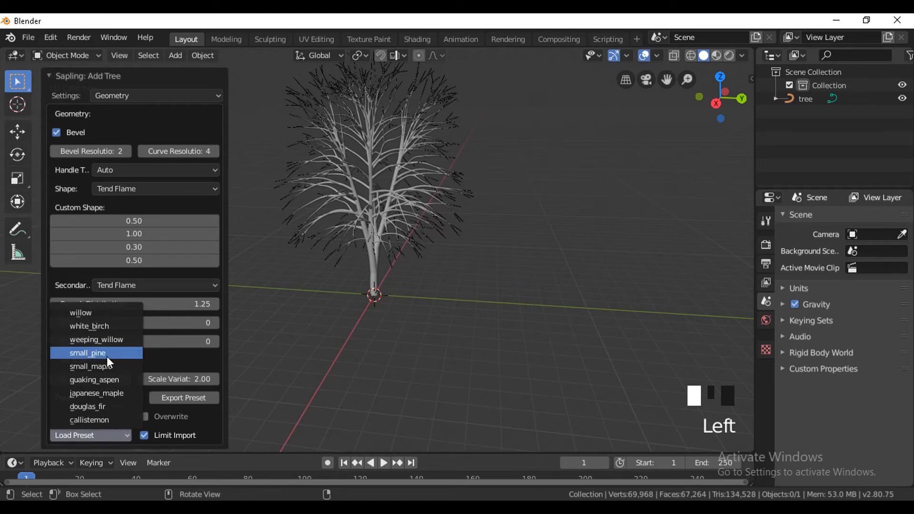
{"action": "left_click", "coordinate": [107, 354]}
{"action": "scroll", "coordinate": [396, 289], "scroll_direction": "up", "scroll_amount": 5}
{"action": "middle_click_drag", "start_coordinate": [396, 289], "coordinate": [472, 292]}
Try the weeping_willow preset on the tree.
{"action": "left_click", "coordinate": [88, 436]}
{"action": "left_click", "coordinate": [116, 340]}
{"action": "scroll", "coordinate": [456, 292], "scroll_direction": "down", "scroll_amount": 10}
Load the japanese_maple preset for the tree.
{"action": "left_click", "coordinate": [95, 435]}
{"action": "left_click", "coordinate": [120, 393]}
{"action": "middle_click_drag", "start_coordinate": [484, 211], "coordinate": [394, 233]}
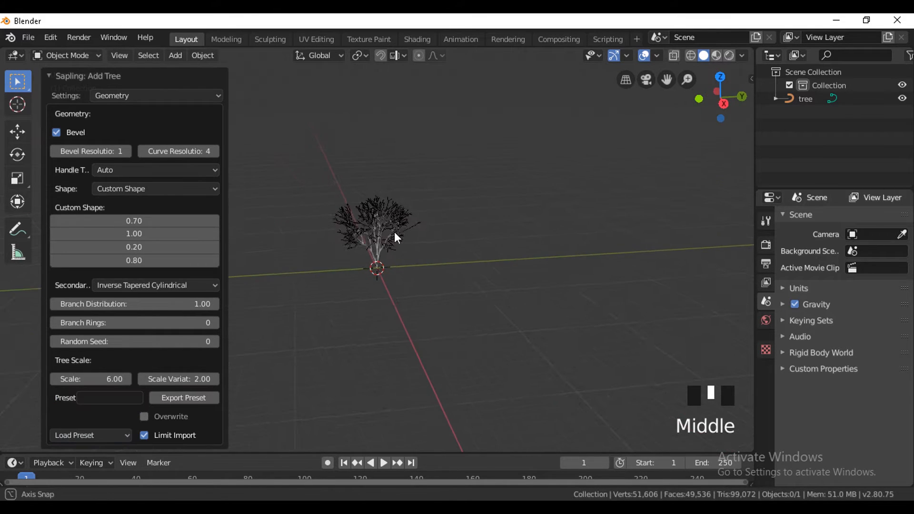
{"action": "scroll", "coordinate": [401, 236], "scroll_direction": "up", "scroll_amount": 6}
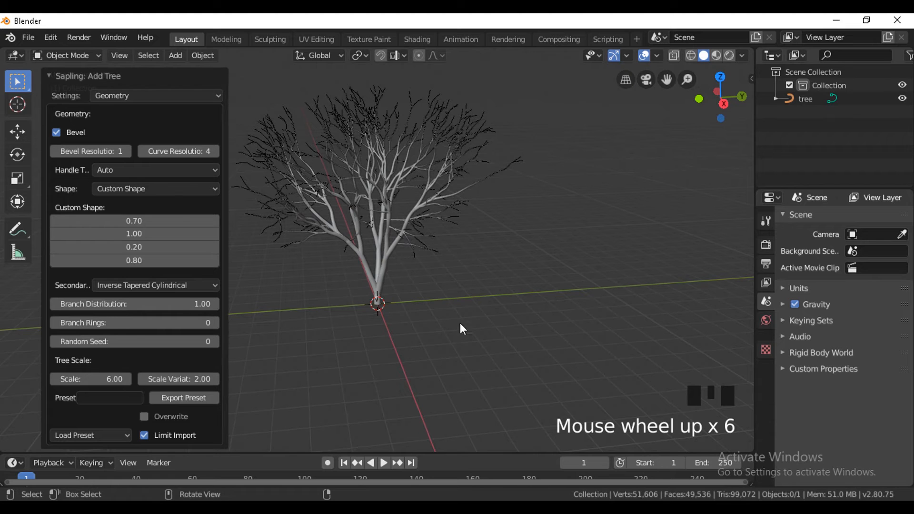
Switch the tree generator to its Leaves settings and enable Show Leaves.
{"action": "left_click", "coordinate": [180, 95]}
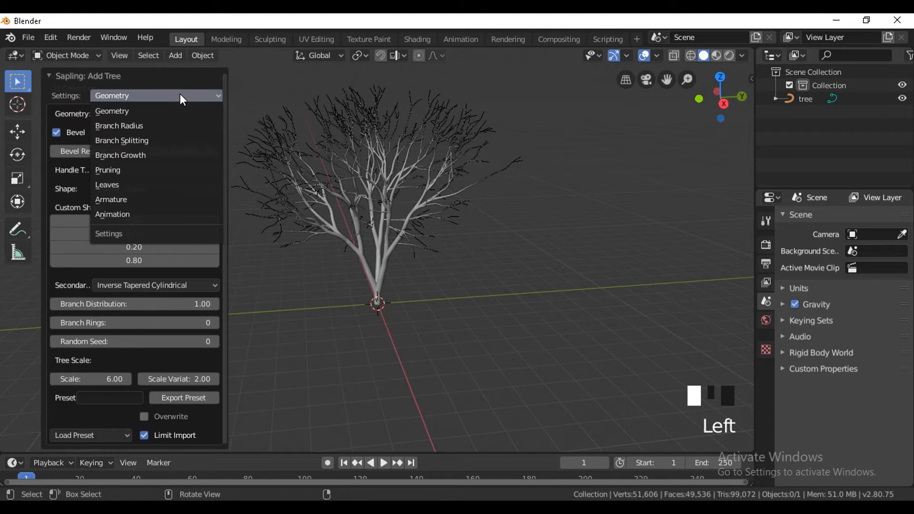
{"action": "left_click", "coordinate": [120, 185]}
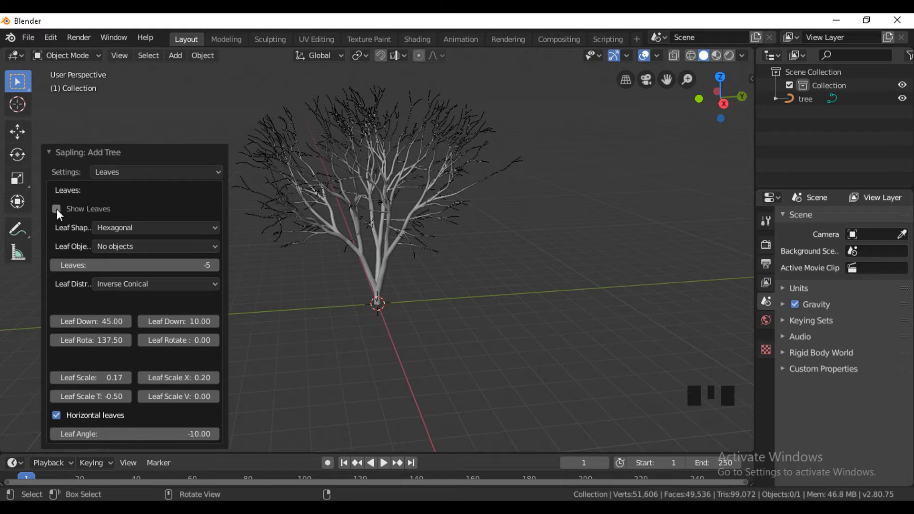
{"action": "left_click", "coordinate": [56, 209]}
{"action": "middle_click_drag", "start_coordinate": [502, 140], "coordinate": [496, 191]}
Set the number of leaves to 100.
{"action": "left_click", "coordinate": [217, 266]}
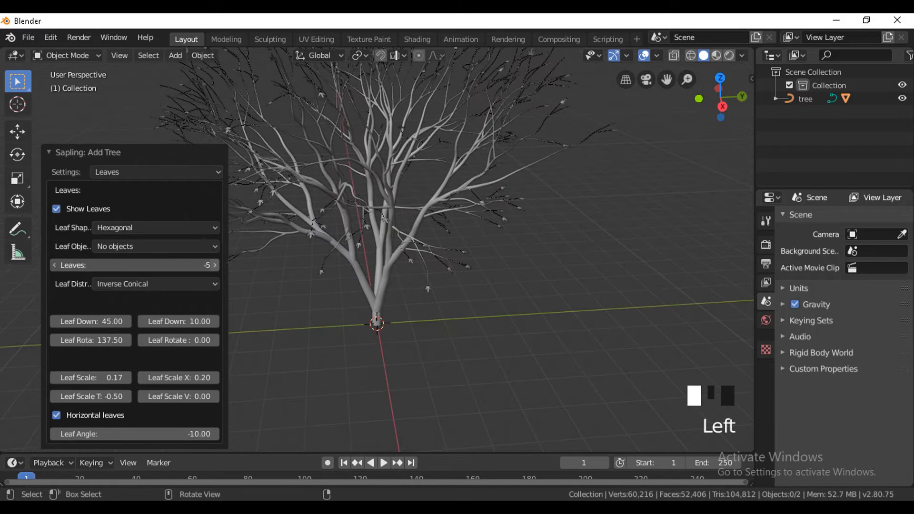
{"action": "left_click", "coordinate": [217, 266]}
{"action": "left_click", "coordinate": [217, 266]}
{"action": "left_click", "coordinate": [217, 265]}
{"action": "left_click", "coordinate": [217, 265]}
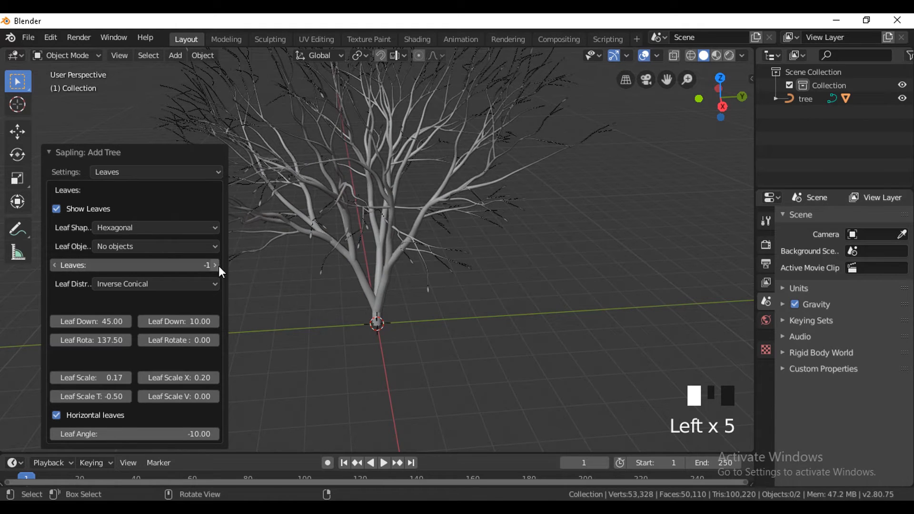
{"action": "left_click", "coordinate": [219, 267]}
{"action": "left_click", "coordinate": [219, 267]}
{"action": "left_click", "coordinate": [192, 265]}
{"action": "type", "text": "100"}
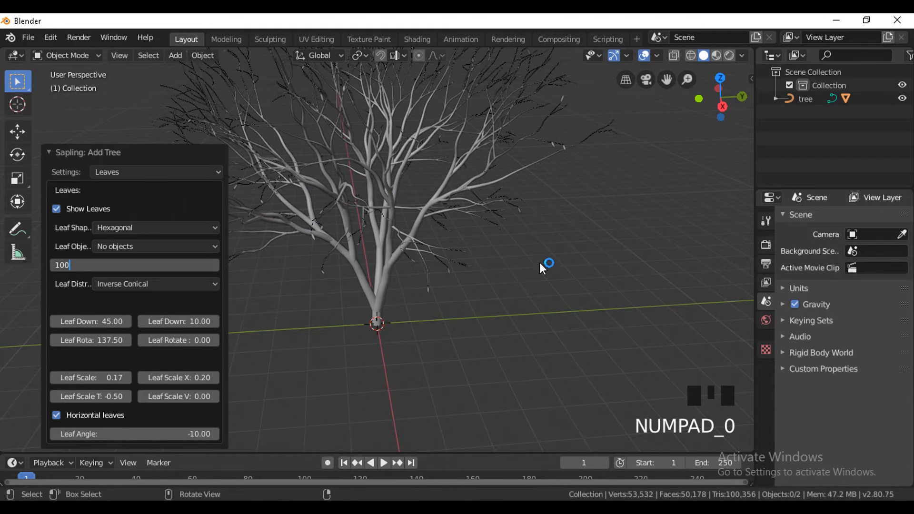
{"action": "scroll", "coordinate": [612, 238], "scroll_direction": "down", "scroll_amount": 2}
{"action": "middle_click_drag", "start_coordinate": [611, 236], "coordinate": [556, 260]}
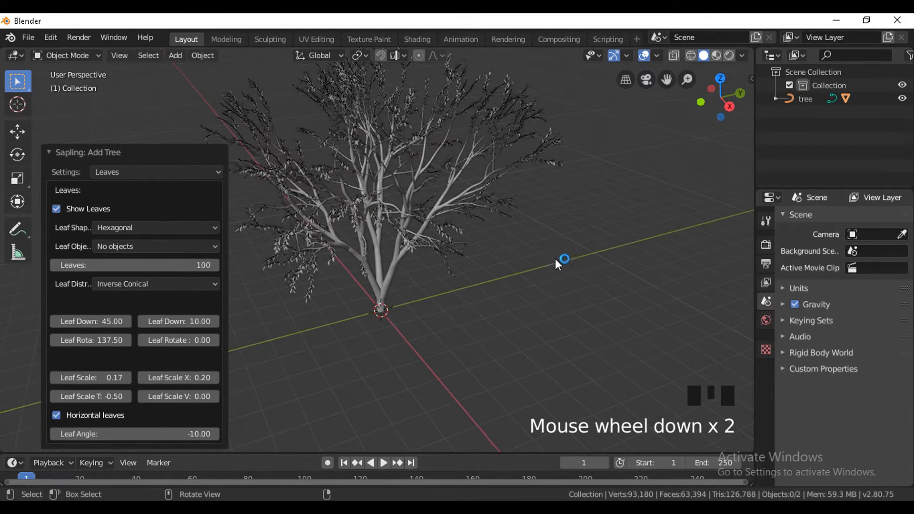
Increase the leaf scale to 0.23 and the leaf scale X to 0.26.
{"action": "left_click", "coordinate": [129, 378]}
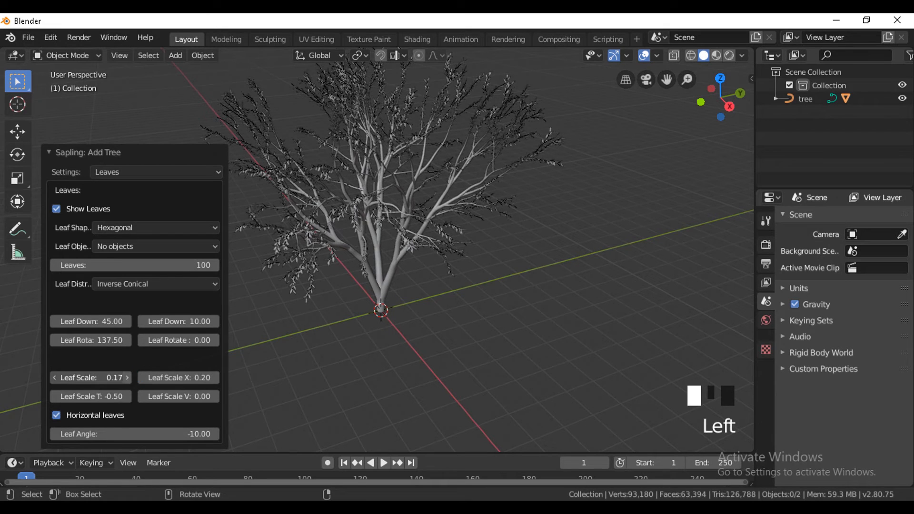
{"action": "left_click", "coordinate": [129, 377]}
{"action": "middle_click_drag", "start_coordinate": [537, 291], "coordinate": [502, 269]}
{"action": "left_click", "coordinate": [215, 377]}
{"action": "left_click", "coordinate": [215, 378]}
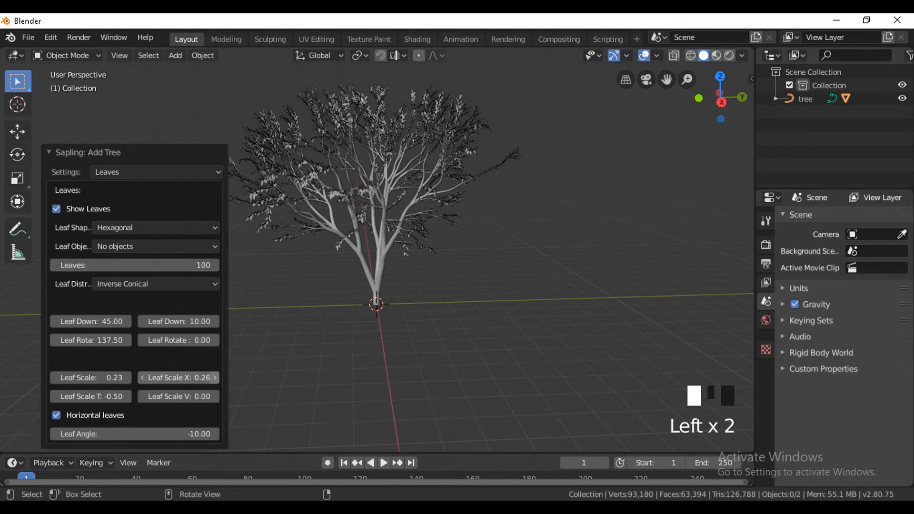
Set the leaf scale taper to -0.47 and the leaf angle to -5.65.
{"action": "left_click", "coordinate": [129, 396]}
{"action": "left_click", "coordinate": [215, 433]}
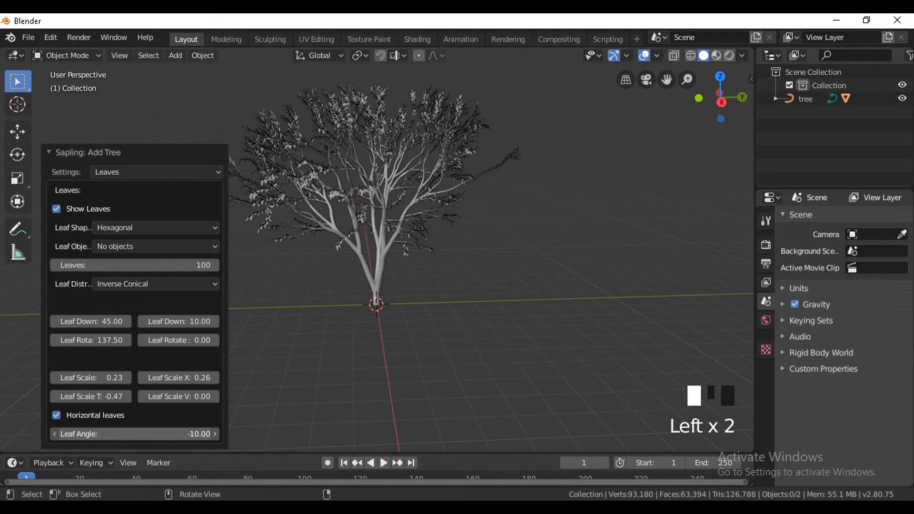
{"action": "left_click_drag", "start_coordinate": [216, 434], "coordinate": [232, 433]}
{"action": "scroll", "coordinate": [484, 220], "scroll_direction": "up", "scroll_amount": 2}
{"action": "middle_click_drag", "start_coordinate": [484, 220], "coordinate": [520, 209]}
{"action": "scroll", "coordinate": [519, 210], "scroll_direction": "down", "scroll_amount": 2}
Raise the number of leaves to 102.
{"action": "left_click", "coordinate": [216, 262]}
{"action": "left_click", "coordinate": [217, 262]}
{"action": "left_click", "coordinate": [216, 262]}
{"action": "middle_click_drag", "start_coordinate": [452, 204], "coordinate": [334, 198]}
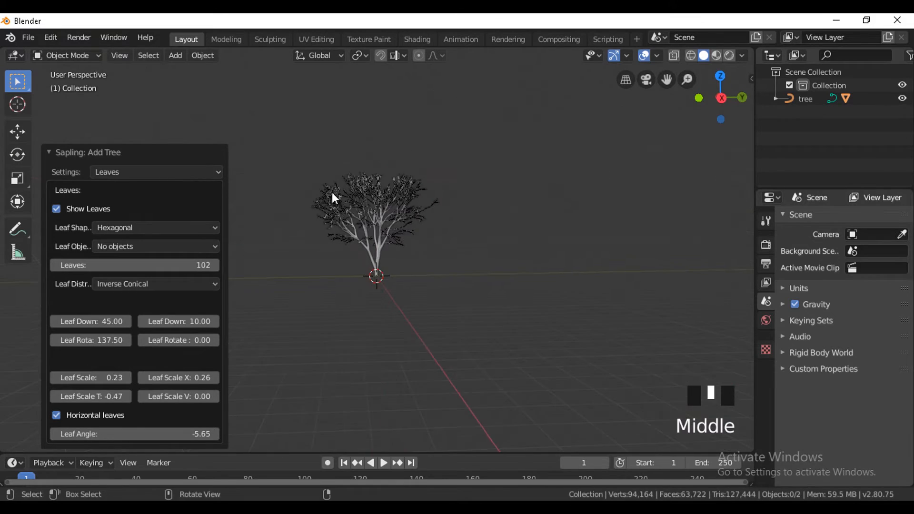
Collapse the Add Tree settings and examine the tree's branches and leaves up close.
{"action": "left_click", "coordinate": [72, 157]}
{"action": "scroll", "coordinate": [467, 295], "scroll_direction": "up", "scroll_amount": 2}
{"action": "left_click", "coordinate": [462, 283]}
{"action": "middle_click_drag", "start_coordinate": [468, 161], "coordinate": [424, 129]}
{"action": "scroll", "coordinate": [381, 143], "scroll_direction": "up", "scroll_amount": 4}
{"action": "left_click", "coordinate": [209, 124]}
{"action": "scroll", "coordinate": [210, 124], "scroll_direction": "down", "scroll_amount": 4}
{"action": "middle_click_drag", "start_coordinate": [443, 286], "coordinate": [653, 214]}
{"action": "left_click", "coordinate": [653, 213]}
Select the tree curve and convert it to a mesh with Mesh from Curve/Meta/Surf/Text.
{"action": "left_click", "coordinate": [766, 438]}
{"action": "left_click", "coordinate": [806, 99]}
{"action": "key", "text": "space"}
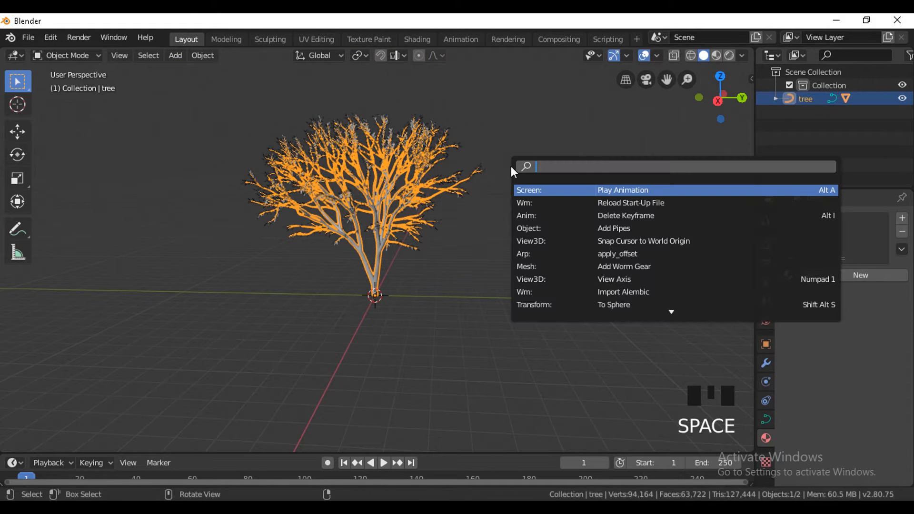
{"action": "type", "text": "c"}
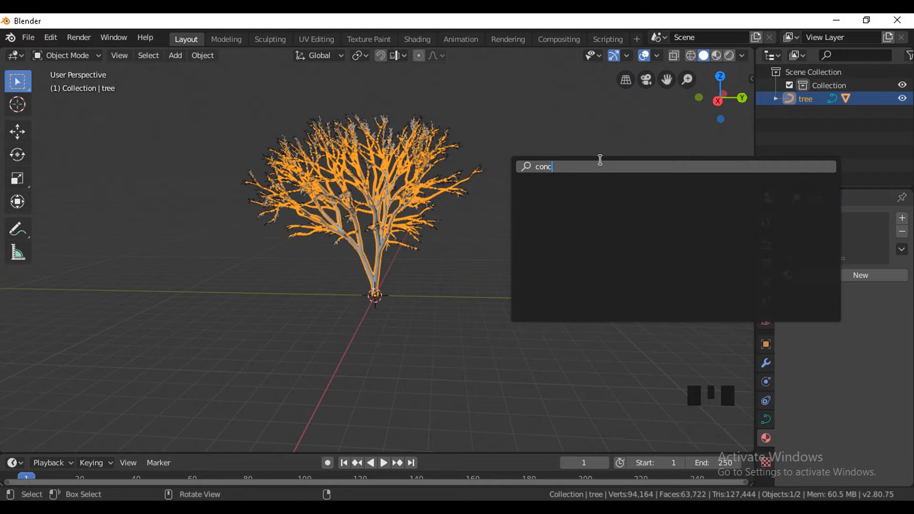
{"action": "type", "text": "onver"}
{"action": "key", "text": "Return"}
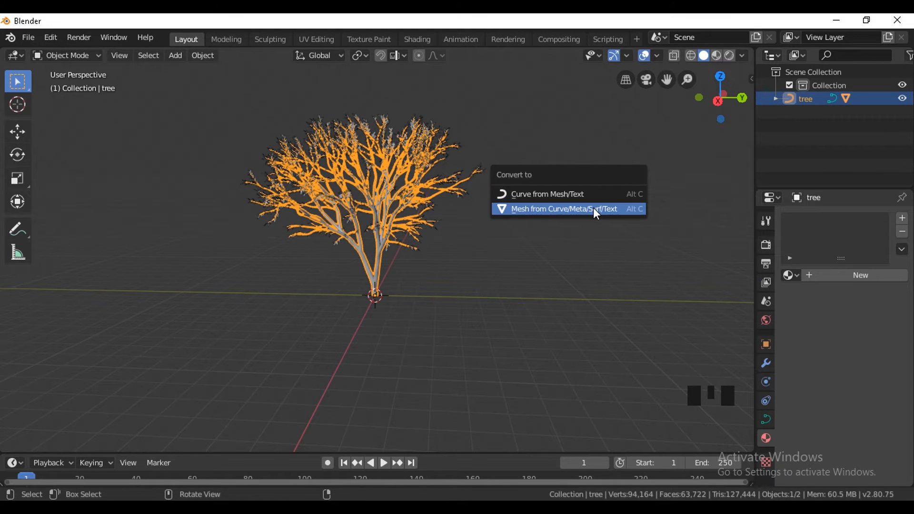
{"action": "left_click", "coordinate": [593, 208]}
Add a new material to the tree trunk and a separate new material to the leaves.
{"action": "middle_click_drag", "start_coordinate": [405, 241], "coordinate": [458, 267]}
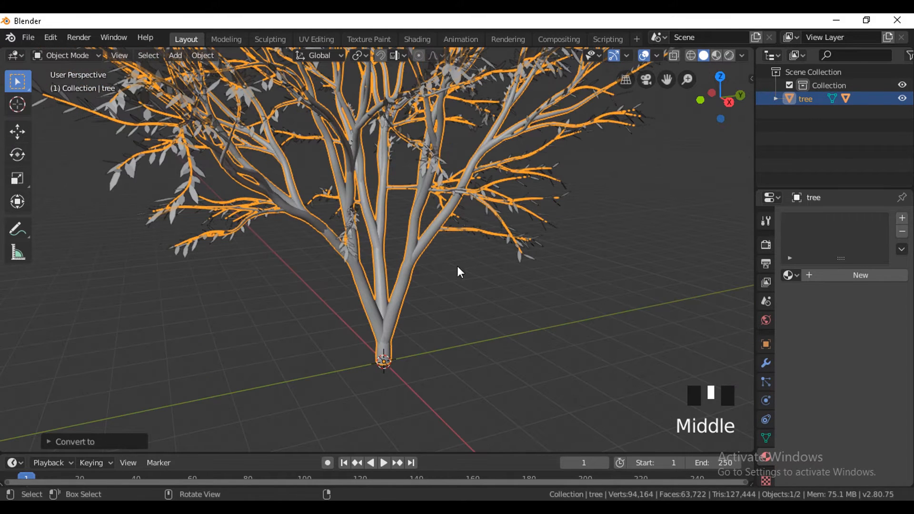
{"action": "left_click", "coordinate": [841, 276]}
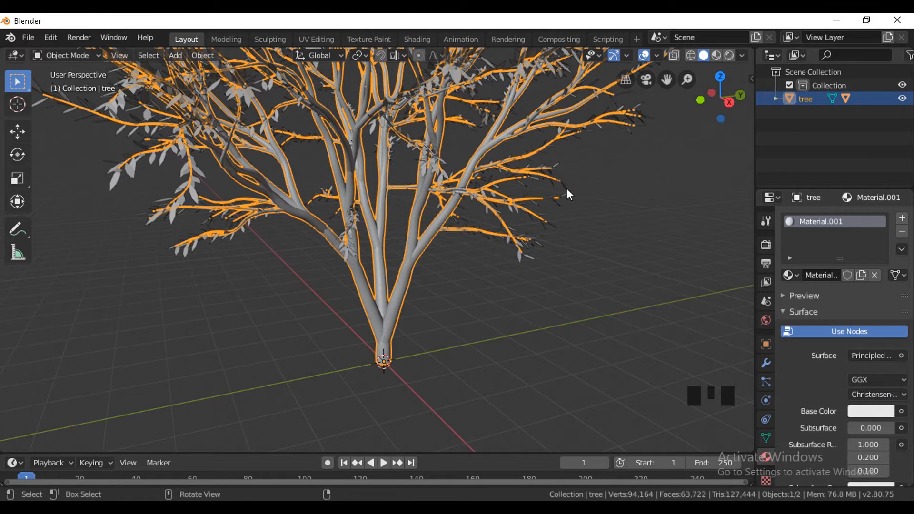
{"action": "left_click", "coordinate": [521, 258]}
{"action": "left_click", "coordinate": [837, 273]}
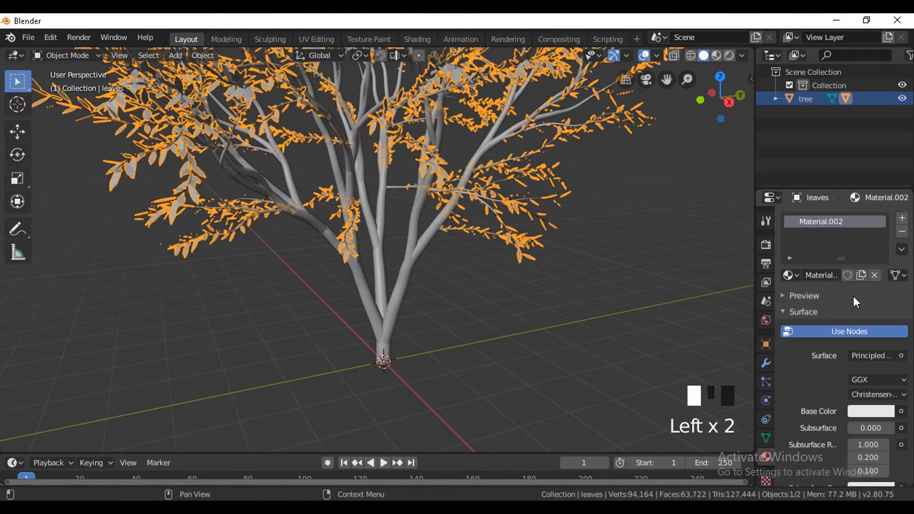
Select the tree trunk and open a Shader Editor beside a resized 3D viewport.
{"action": "left_click", "coordinate": [426, 232]}
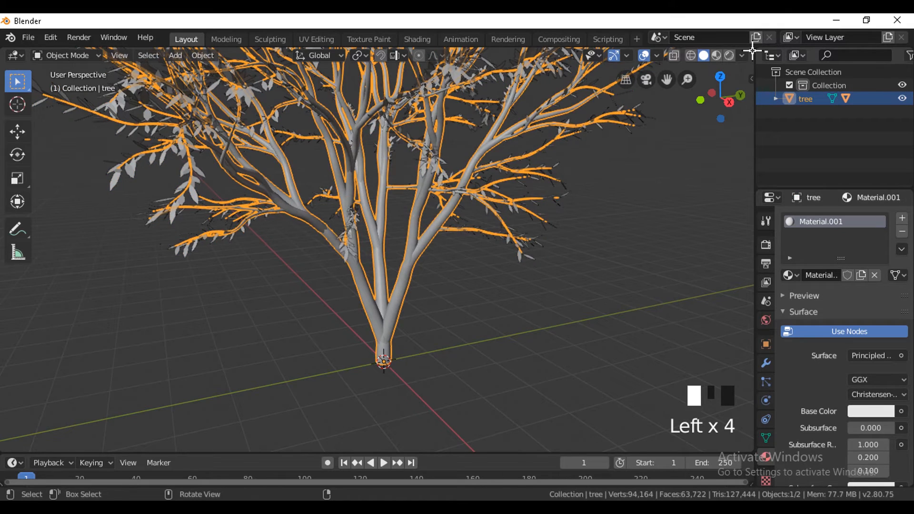
{"action": "left_click_drag", "start_coordinate": [752, 50], "coordinate": [71, 133]}
{"action": "left_click", "coordinate": [87, 55]}
{"action": "left_click", "coordinate": [122, 193]}
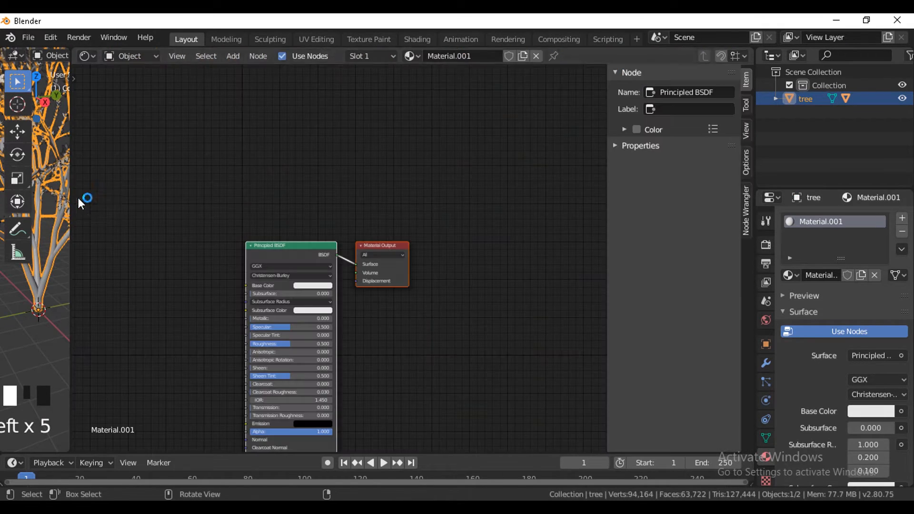
{"action": "left_click_drag", "start_coordinate": [72, 201], "coordinate": [267, 214]}
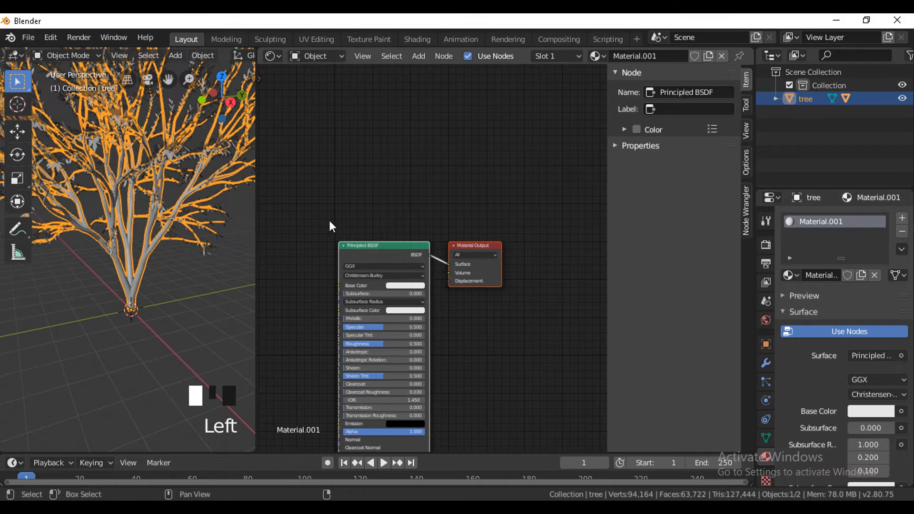
Add a Noise Texture node to the trunk material and connect its Color output to the Principled BSDF's Roughness.
{"action": "scroll", "coordinate": [477, 218], "scroll_direction": "up", "scroll_amount": 2}
{"action": "middle_click_drag", "start_coordinate": [476, 217], "coordinate": [556, 223]}
{"action": "key", "text": "n"}
{"action": "key", "text": "shift+a"}
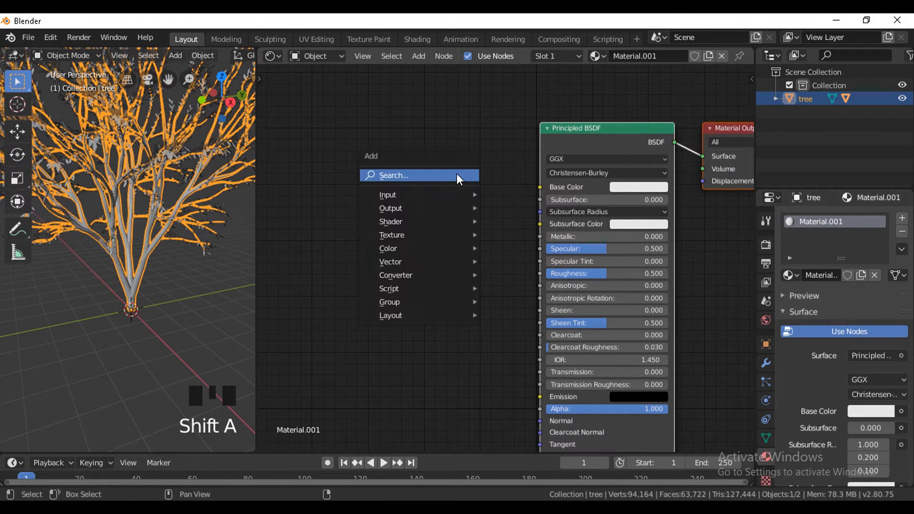
{"action": "left_click", "coordinate": [456, 174]}
{"action": "type", "text": "no"}
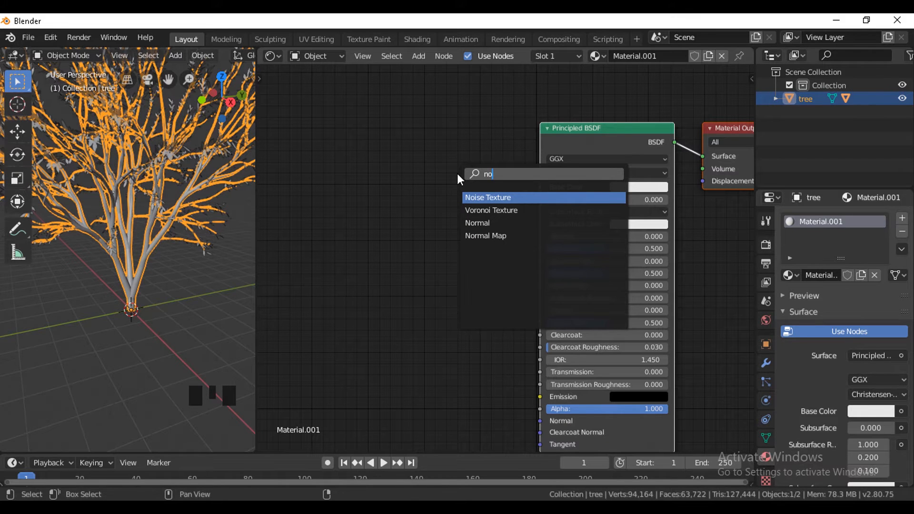
{"action": "key", "text": "Return"}
{"action": "left_click", "coordinate": [443, 267]}
{"action": "middle_click_drag", "start_coordinate": [443, 267], "coordinate": [421, 214]}
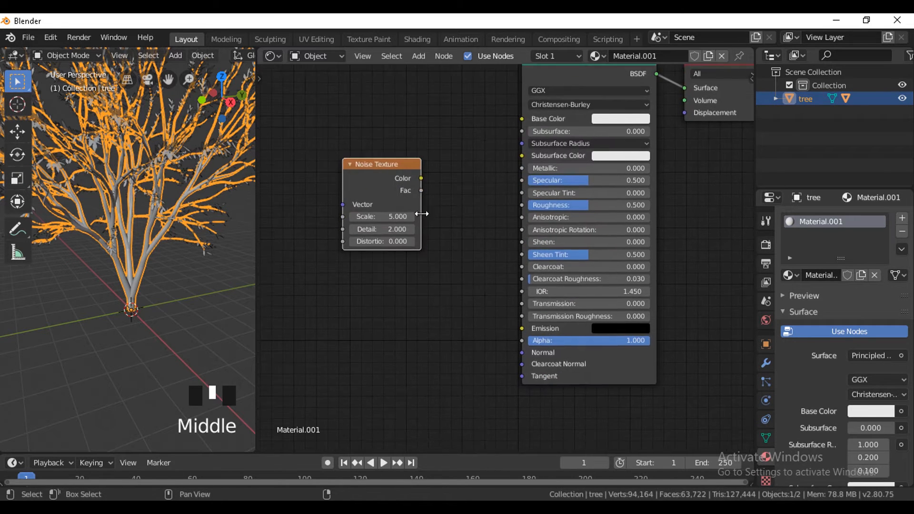
{"action": "scroll", "coordinate": [404, 172], "scroll_direction": "up", "scroll_amount": 3}
{"action": "left_click_drag", "start_coordinate": [405, 157], "coordinate": [523, 192]}
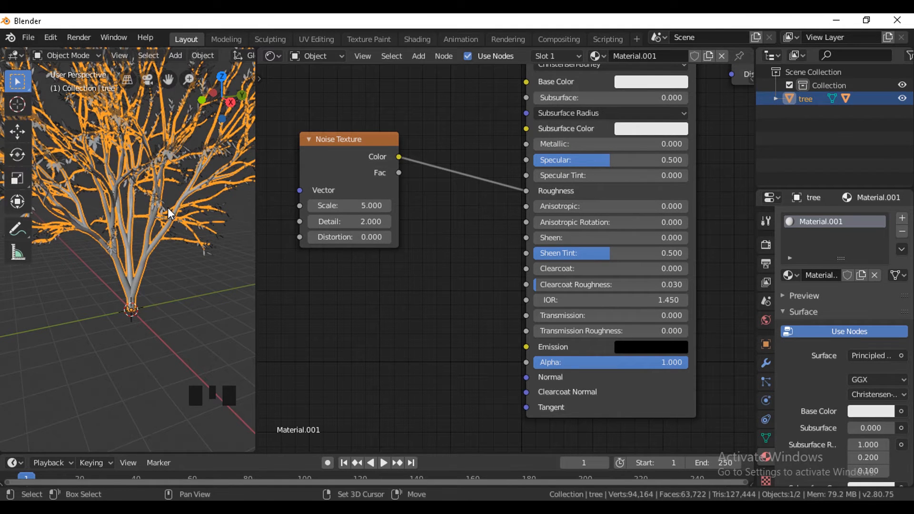
Show the tree in rendered shading and give the trunk an orange Base Color with H 0.087, S 0.641, V 0.906.
{"action": "key", "text": "shift+z"}
{"action": "scroll", "coordinate": [181, 262], "scroll_direction": "up", "scroll_amount": 6}
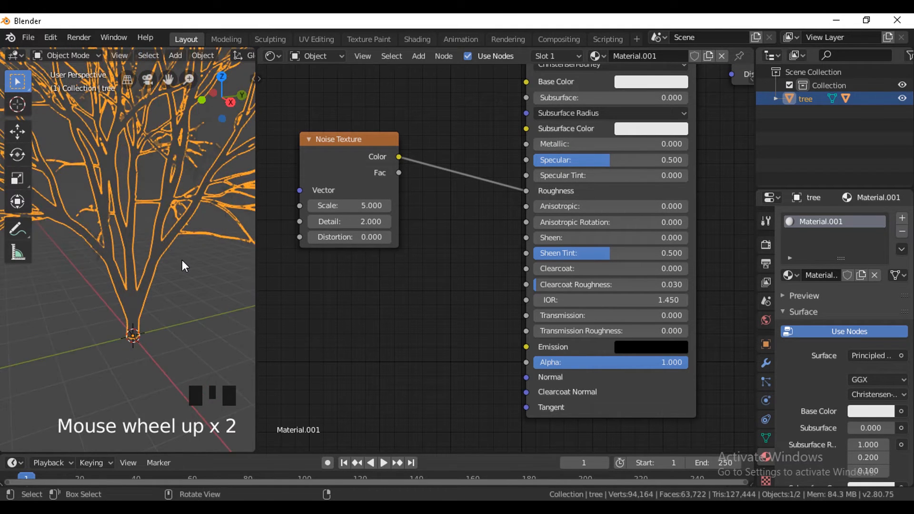
{"action": "left_click", "coordinate": [676, 86]}
{"action": "left_click_drag", "start_coordinate": [676, 157], "coordinate": [665, 168]}
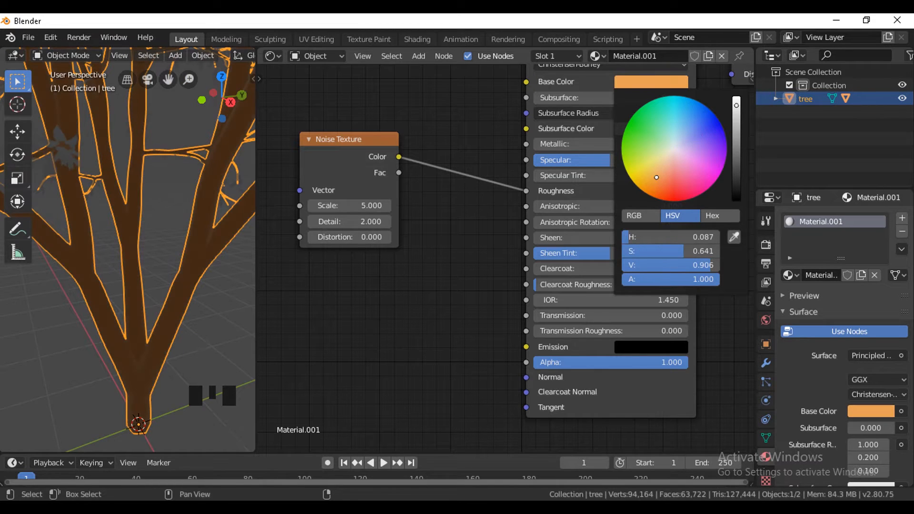
Set the Noise Texture's scale to 3.7 and add a Node Wrangler mapping setup to its Vector input.
{"action": "left_click", "coordinate": [362, 208]}
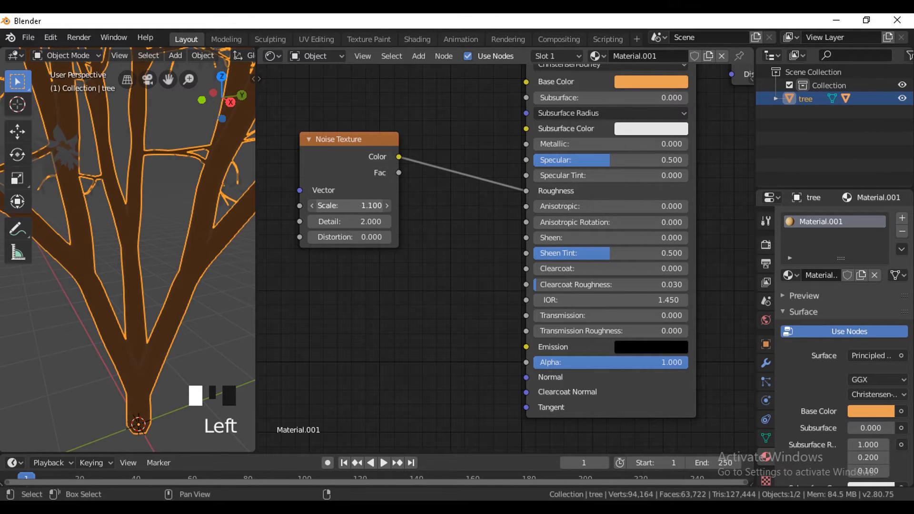
{"action": "left_click", "coordinate": [359, 154]}
{"action": "key", "text": "ctrl+t"}
Switch the viewport to LookDev shading and set the trunk's Base Color to brown with H 0.071, S 0.576, V 0.380.
{"action": "scroll", "coordinate": [338, 269], "scroll_direction": "down", "scroll_amount": 4}
{"action": "scroll", "coordinate": [208, 61], "scroll_direction": "down", "scroll_amount": 5}
{"action": "scroll", "coordinate": [208, 62], "scroll_direction": "down", "scroll_amount": 11}
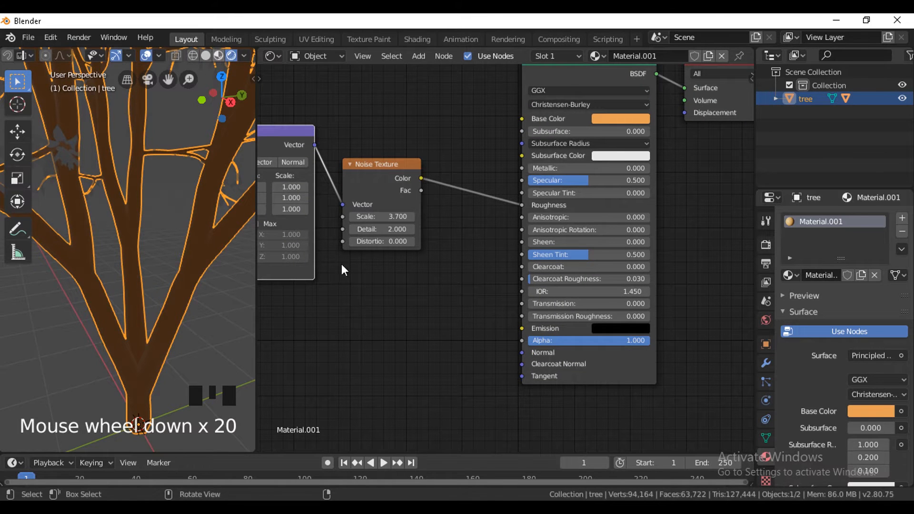
{"action": "middle_click_drag", "start_coordinate": [498, 198], "coordinate": [507, 309]}
{"action": "left_click", "coordinate": [639, 232]}
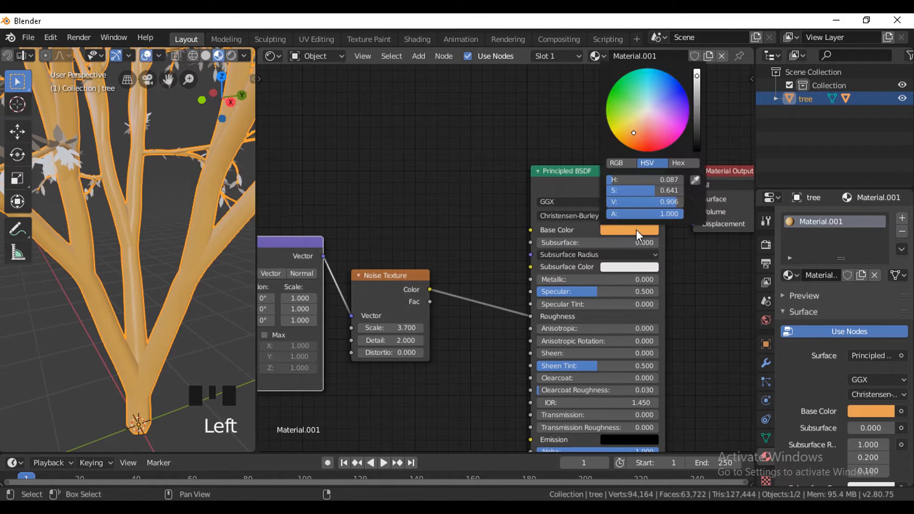
{"action": "left_click_drag", "start_coordinate": [645, 124], "coordinate": [637, 132]}
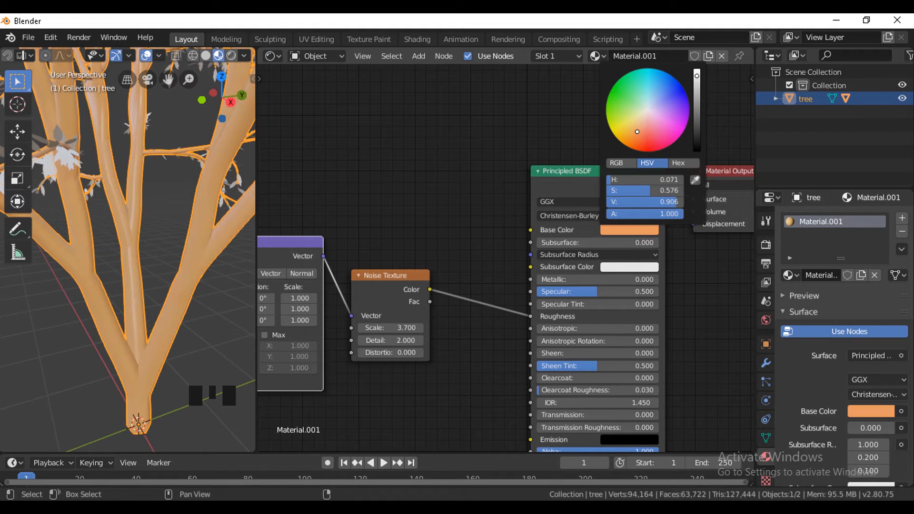
{"action": "left_click_drag", "start_coordinate": [701, 112], "coordinate": [700, 129]}
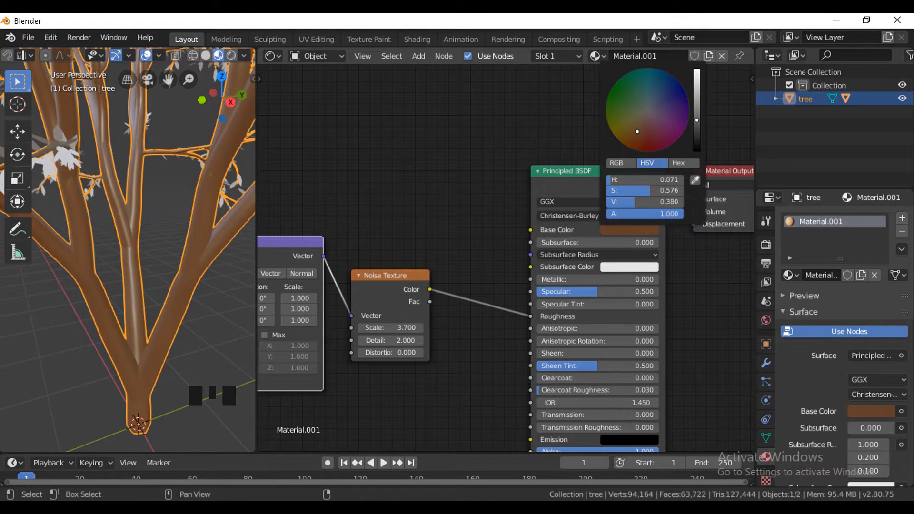
Duplicate the Noise Texture node and place the copy below the original.
{"action": "middle_click_drag", "start_coordinate": [460, 406], "coordinate": [499, 267]}
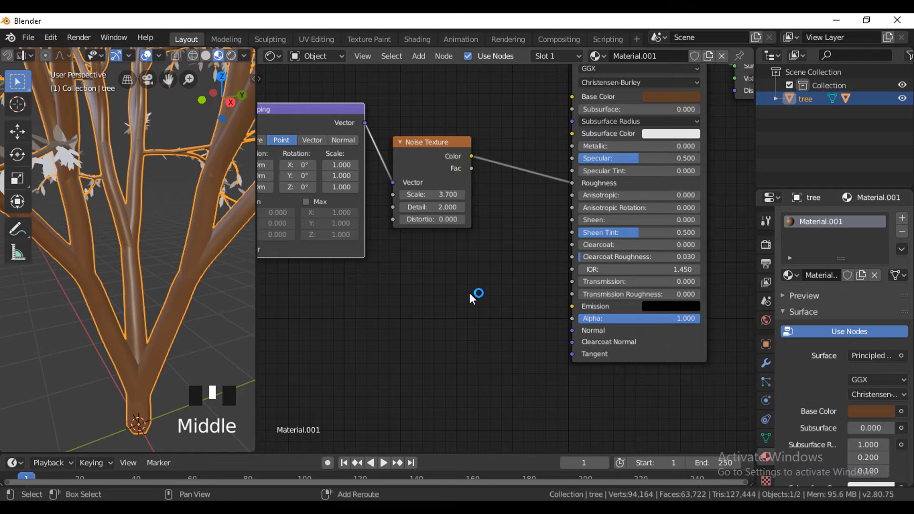
{"action": "left_click", "coordinate": [444, 162]}
{"action": "key", "text": "shift+d"}
{"action": "left_click", "coordinate": [375, 362]}
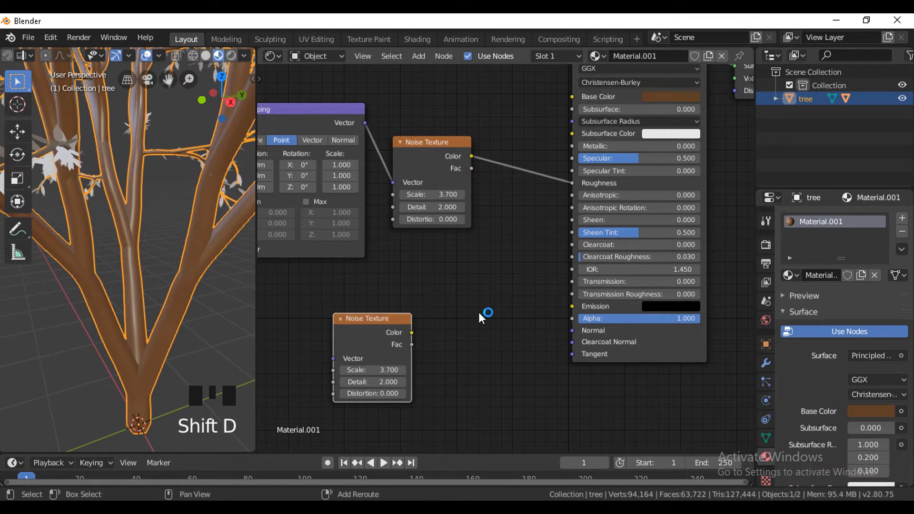
Add a Bump node beside the lower Noise Texture and connect its output to the Principled BSDF's Normal input.
{"action": "key", "text": "shift+a"}
{"action": "left_click", "coordinate": [484, 311]}
{"action": "type", "text": "bum"}
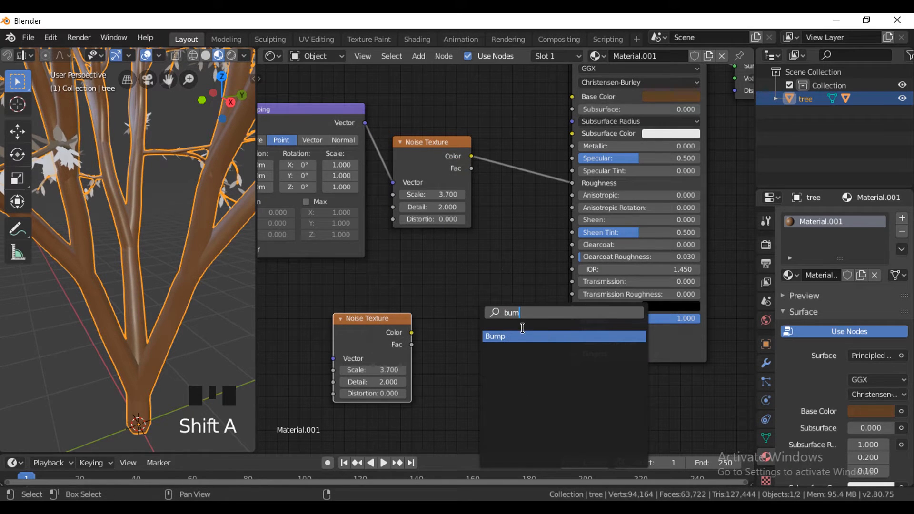
{"action": "key", "text": "Return"}
{"action": "left_click", "coordinate": [508, 324]}
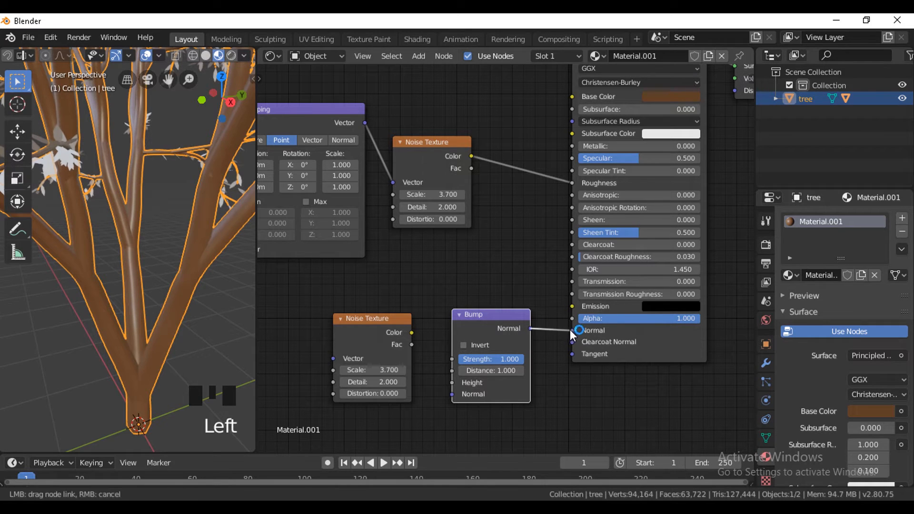
{"action": "left_click_drag", "start_coordinate": [569, 330], "coordinate": [571, 330]}
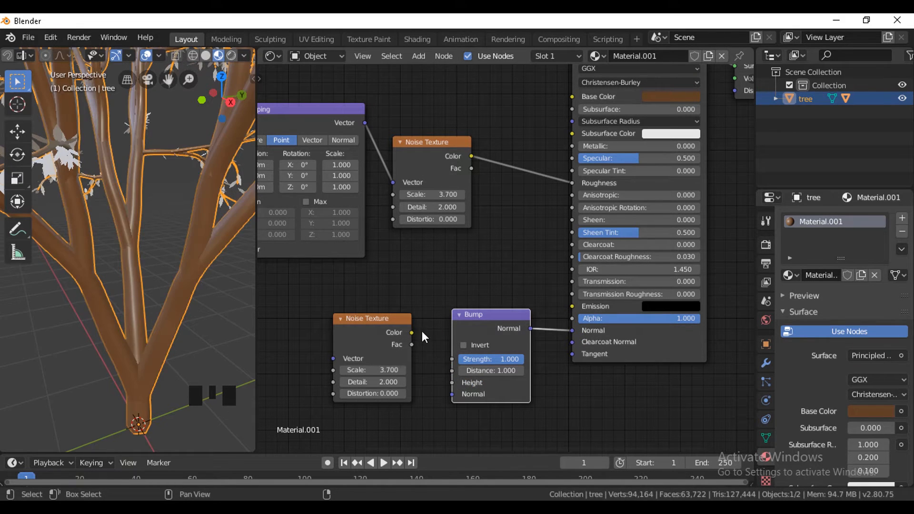
Connect the lower Noise Texture's Color to the Bump's Height, and the Mapping vector to that noise's Vector input.
{"action": "left_click_drag", "start_coordinate": [412, 333], "coordinate": [443, 373]}
{"action": "left_click_drag", "start_coordinate": [412, 333], "coordinate": [452, 382]}
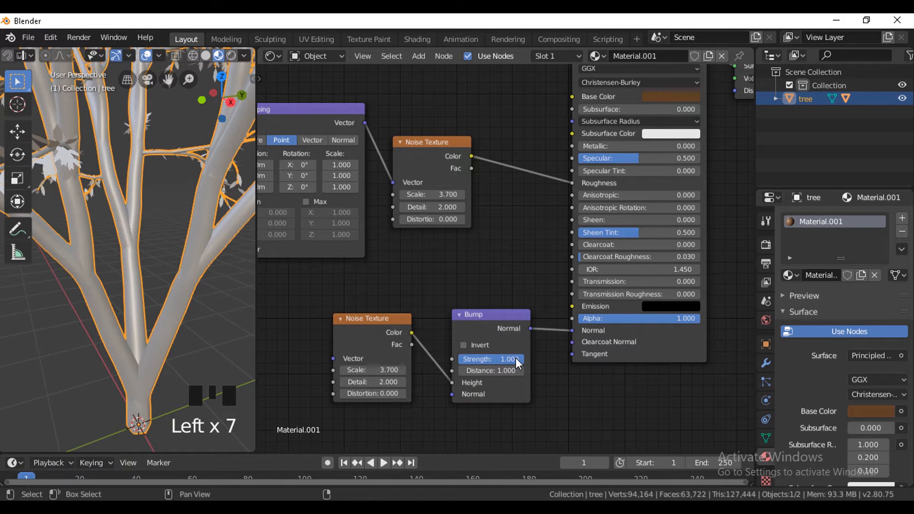
{"action": "left_click", "coordinate": [370, 321]}
{"action": "left_click_drag", "start_coordinate": [365, 124], "coordinate": [333, 360]}
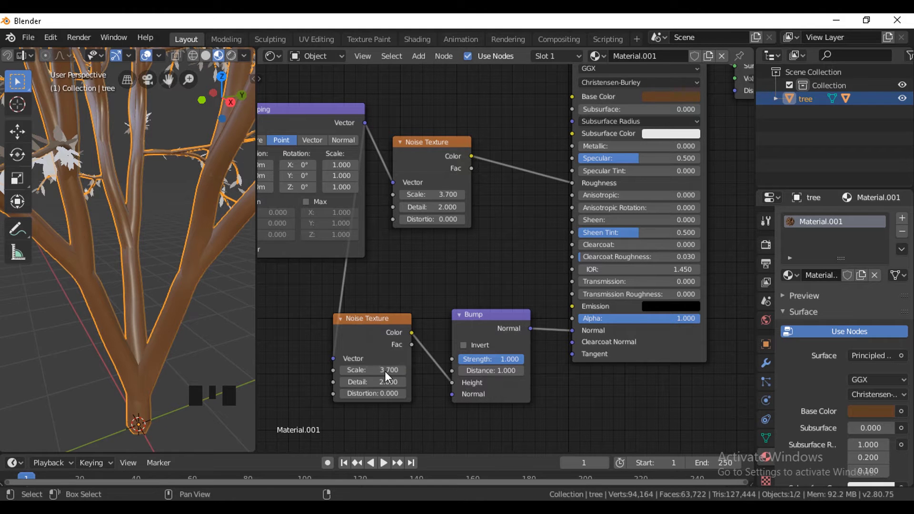
Set the lower Noise Texture's scale to 10.1 and its detail to 2.5.
{"action": "mouse_move", "coordinate": [381, 370]}
{"action": "left_mouse_down"}
{"action": "mouse_move", "coordinate": [438, 370]}
{"action": "mouse_move", "coordinate": [374, 381]}
{"action": "left_mouse_up"}
{"action": "middle_click_drag", "start_coordinate": [121, 221], "coordinate": [197, 229]}
{"action": "scroll", "coordinate": [197, 230], "scroll_direction": "up", "scroll_amount": 3}
{"action": "scroll", "coordinate": [200, 234], "scroll_direction": "up", "scroll_amount": 4}
Add a ColorRamp node above the upper Noise Texture and connect its Color output to the Principled BSDF's Base Color.
{"action": "middle_click_drag", "start_coordinate": [452, 162], "coordinate": [480, 270]}
{"action": "key", "text": "shift+a"}
{"action": "left_click", "coordinate": [527, 157]}
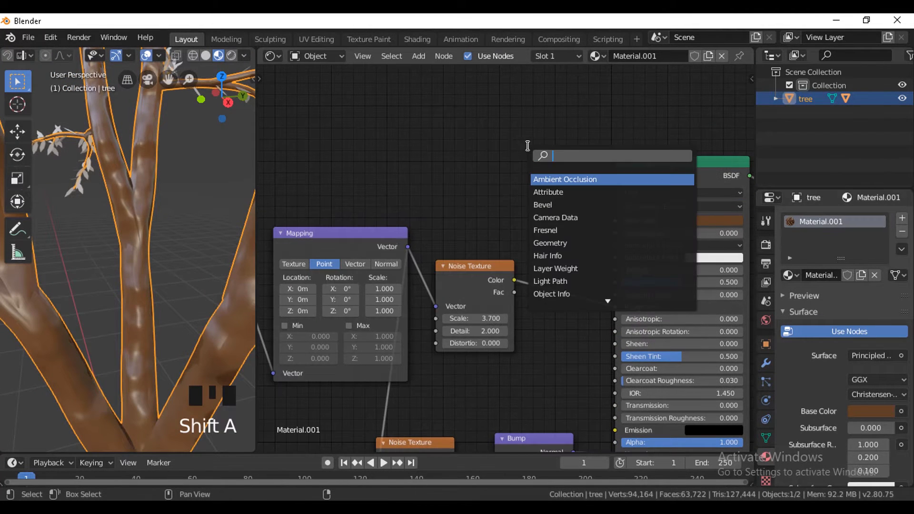
{"action": "type", "text": "col"}
{"action": "left_click", "coordinate": [546, 179]}
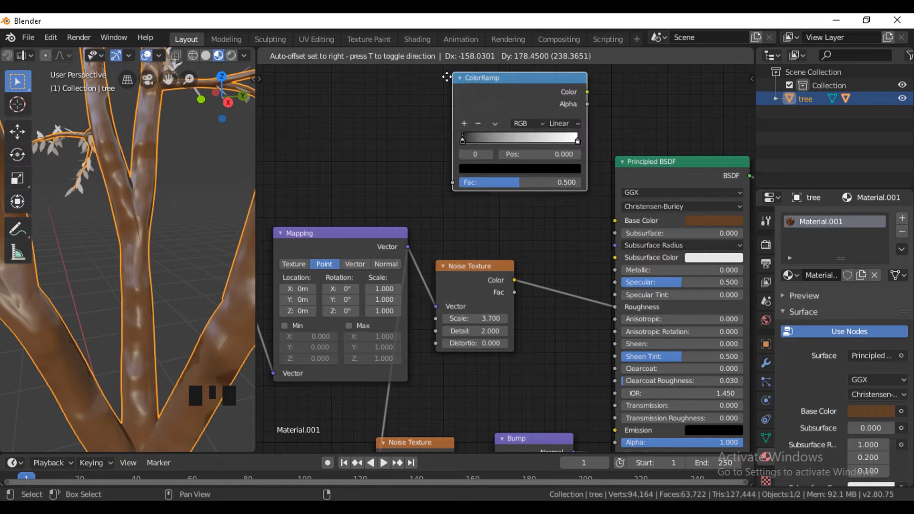
{"action": "left_click", "coordinate": [565, 99]}
{"action": "left_click_drag", "start_coordinate": [580, 105], "coordinate": [593, 184]}
{"action": "left_click_drag", "start_coordinate": [617, 225], "coordinate": [615, 221]}
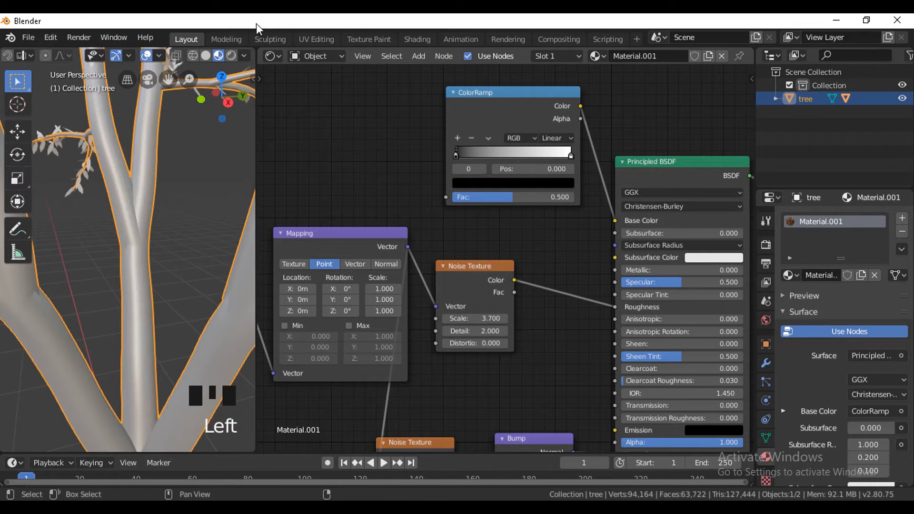
Connect the upper Noise Texture to the ColorRamp's Fac input and move the black stop to 0.414.
{"action": "middle_click", "coordinate": [498, 221]}
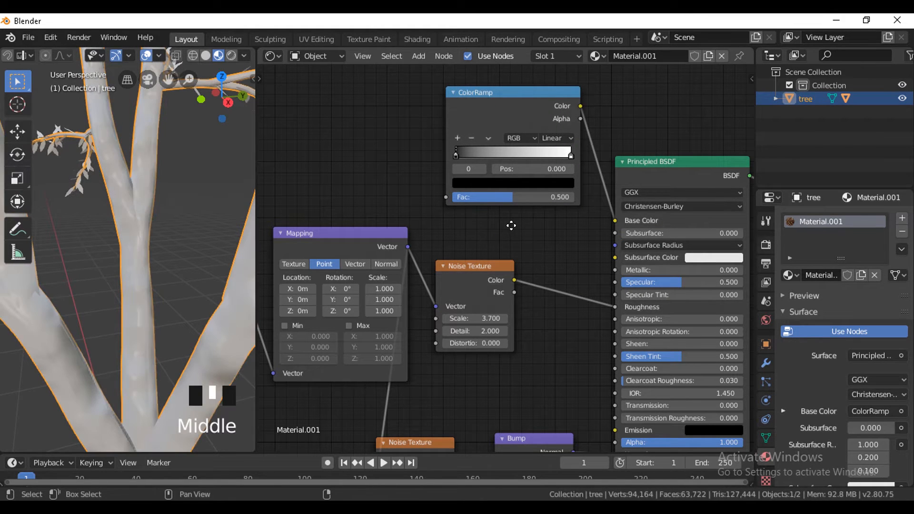
{"action": "scroll", "coordinate": [499, 219], "scroll_direction": "down", "scroll_amount": 1}
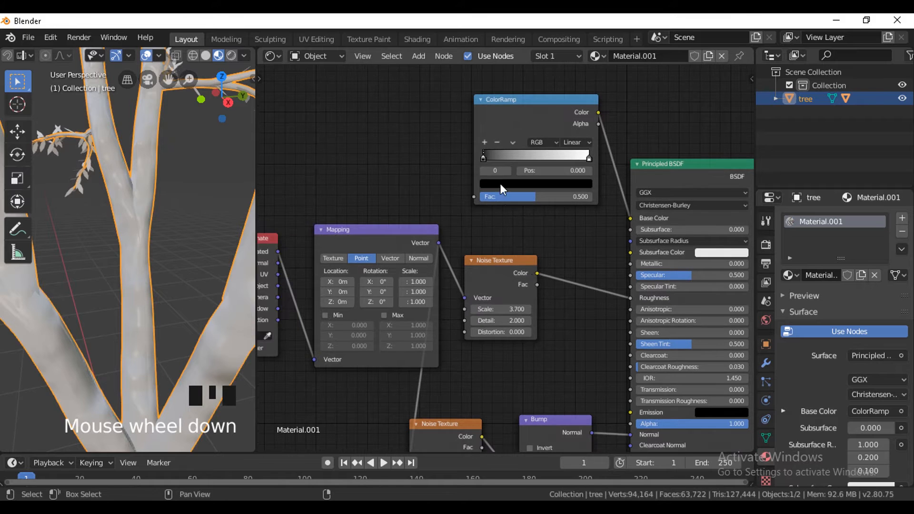
{"action": "left_click_drag", "start_coordinate": [538, 275], "coordinate": [474, 196]}
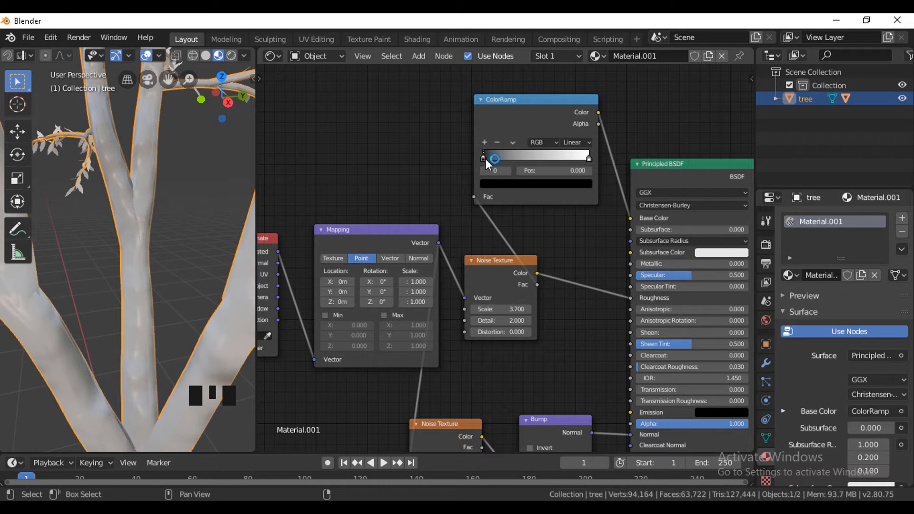
{"action": "left_click_drag", "start_coordinate": [485, 158], "coordinate": [529, 160]}
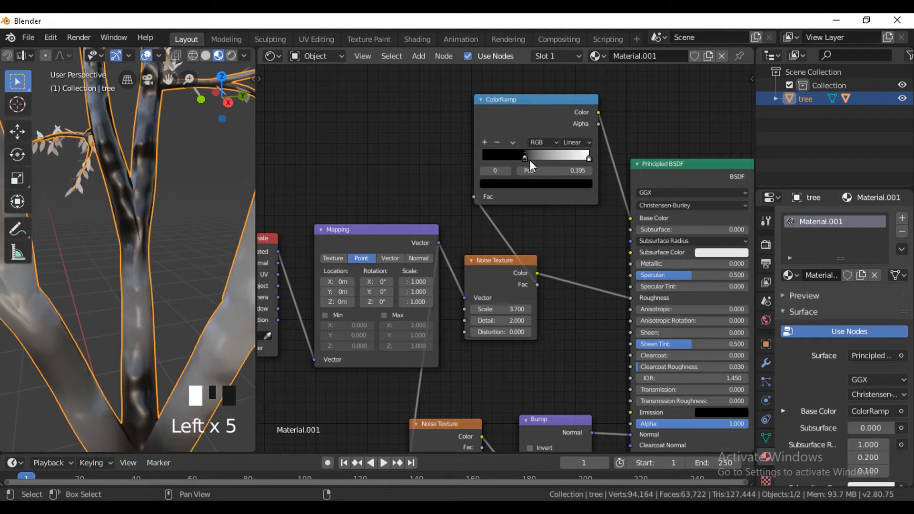
Change the ColorRamp's black stop to a dark brown.
{"action": "left_click", "coordinate": [516, 185]}
{"action": "left_click", "coordinate": [569, 226]}
{"action": "left_click_drag", "start_coordinate": [524, 233], "coordinate": [511, 269]}
{"action": "left_click_drag", "start_coordinate": [571, 236], "coordinate": [569, 248]}
Change the ColorRamp's white stop to a lighter brown with H 0.081, S 0.811, V 0.579.
{"action": "left_click", "coordinate": [589, 159]}
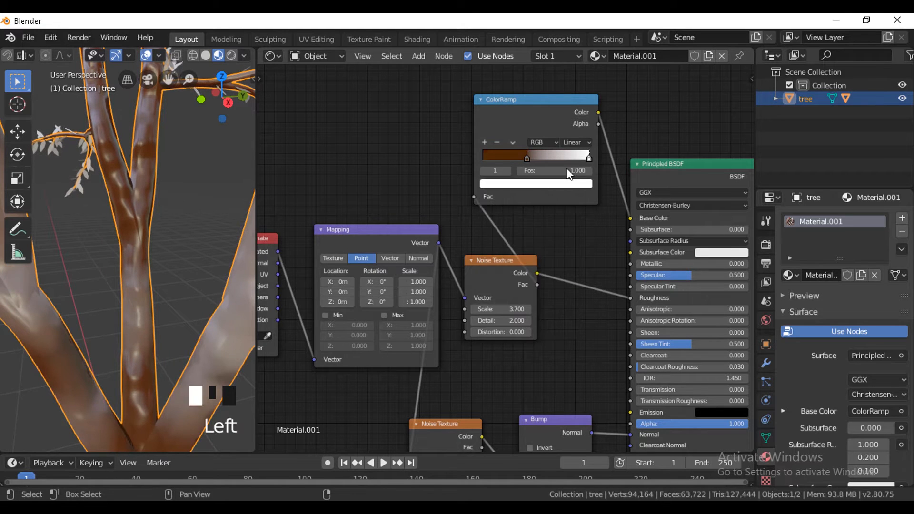
{"action": "left_click", "coordinate": [548, 184]}
{"action": "left_click_drag", "start_coordinate": [514, 246], "coordinate": [508, 262]}
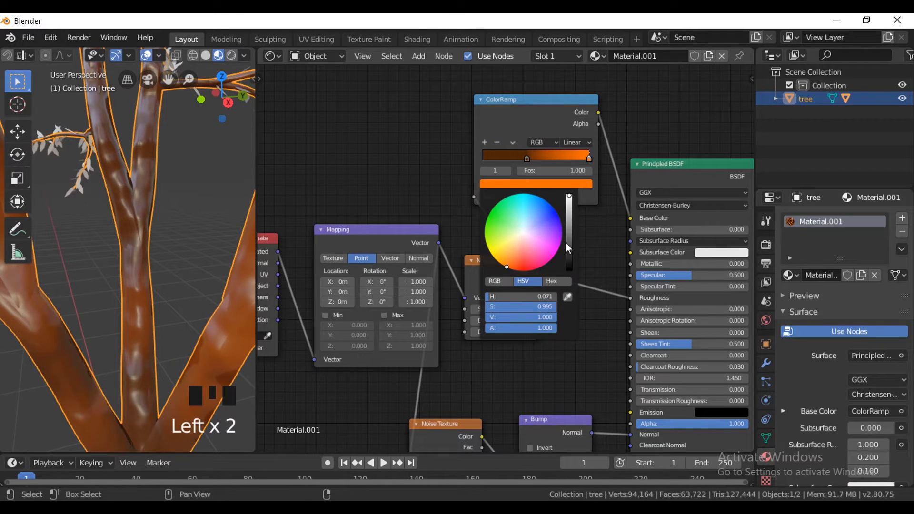
{"action": "left_click_drag", "start_coordinate": [568, 247], "coordinate": [570, 229]}
{"action": "left_click", "coordinate": [507, 257]}
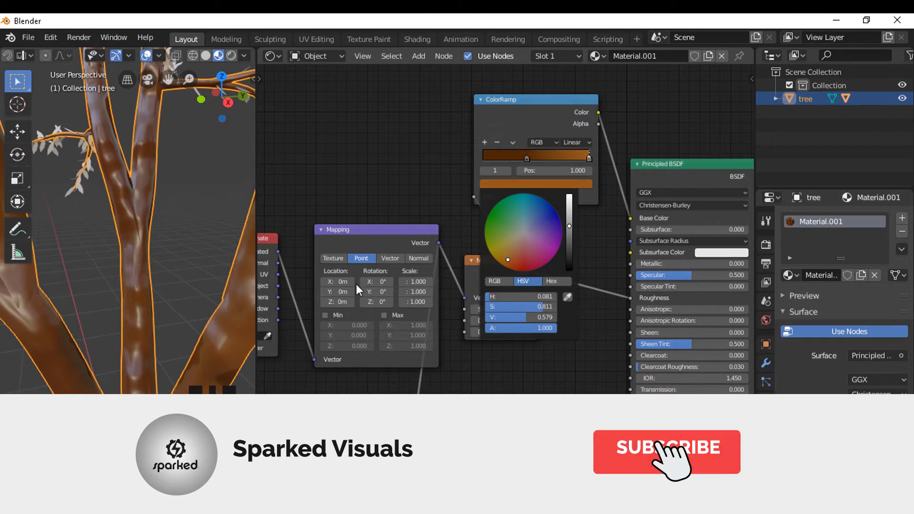
{"action": "scroll", "coordinate": [144, 290], "scroll_direction": "down", "scroll_amount": 4}
{"action": "mouse_move", "coordinate": [181, 295]}
{"action": "middle_mouse_down"}
{"action": "mouse_move", "coordinate": [192, 290]}
{"action": "mouse_move", "coordinate": [172, 295]}
{"action": "middle_mouse_up"}
{"action": "scroll", "coordinate": [192, 290], "scroll_direction": "down", "scroll_amount": 3}
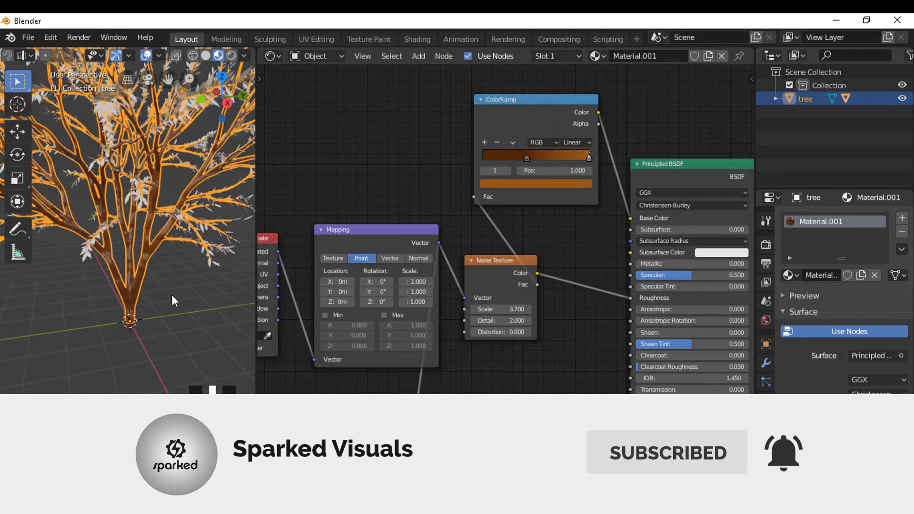
Set the bark's Specular to 0.164 and the upper Noise Texture's scale to 18.3.
{"action": "left_click_drag", "start_coordinate": [688, 274], "coordinate": [663, 275]}
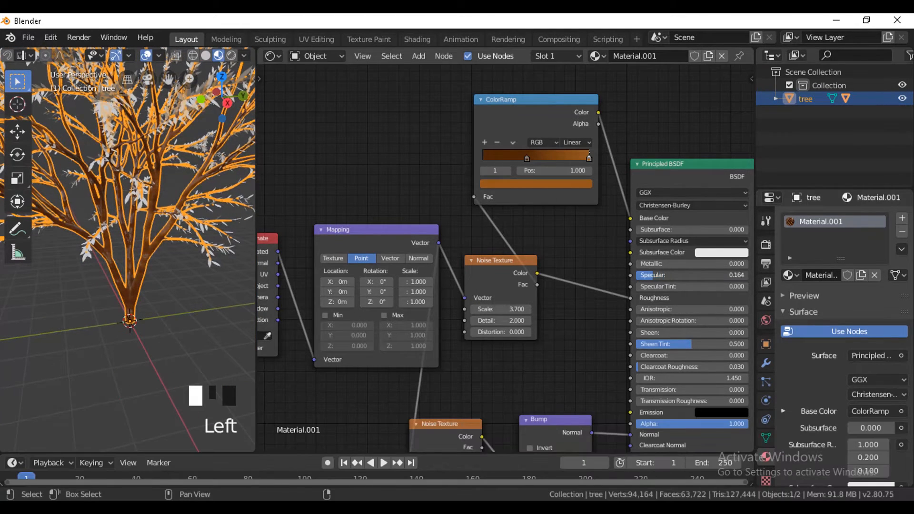
{"action": "middle_click_drag", "start_coordinate": [501, 388], "coordinate": [588, 236]}
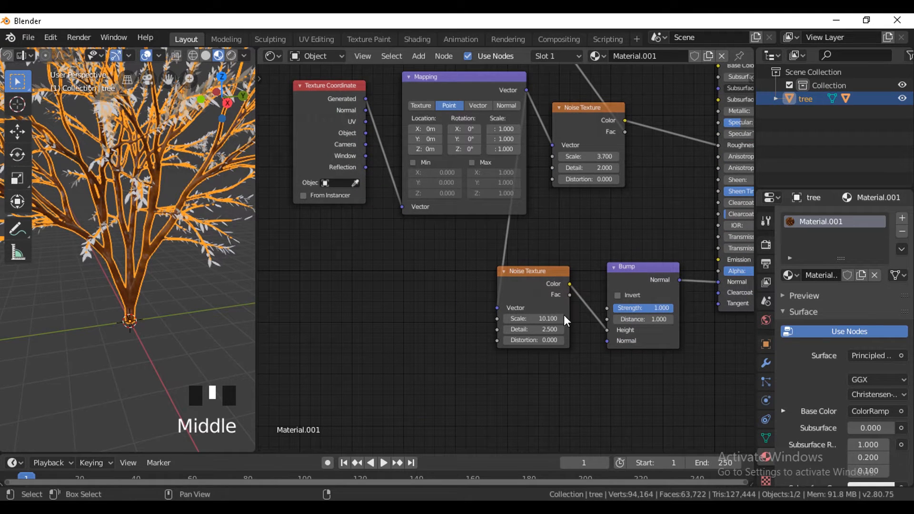
{"action": "mouse_move", "coordinate": [605, 159]}
{"action": "left_mouse_down"}
{"action": "mouse_move", "coordinate": [648, 158]}
{"action": "mouse_move", "coordinate": [605, 157]}
{"action": "left_mouse_up"}
{"action": "scroll", "coordinate": [190, 310], "scroll_direction": "up", "scroll_amount": 4}
{"action": "middle_click_drag", "start_coordinate": [191, 310], "coordinate": [154, 430]}
{"action": "scroll", "coordinate": [128, 369], "scroll_direction": "down", "scroll_amount": 5}
{"action": "middle_click_drag", "start_coordinate": [128, 369], "coordinate": [209, 312]}
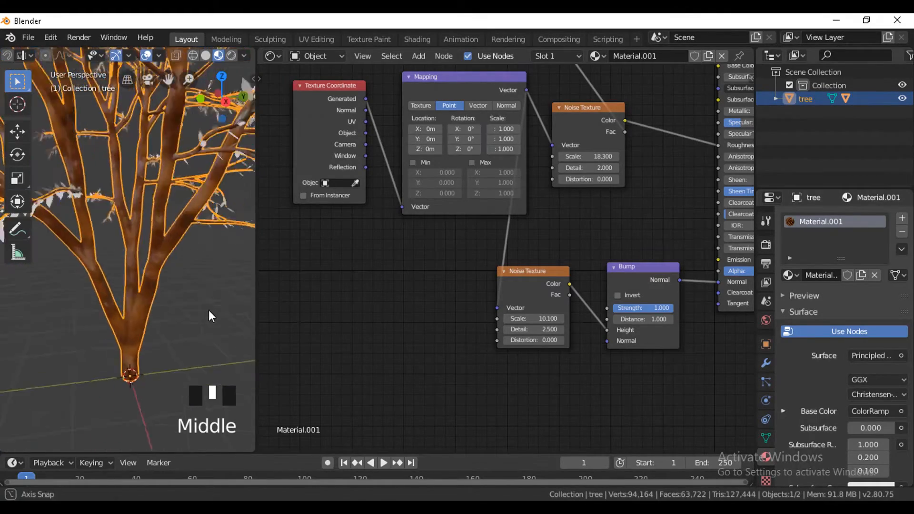
{"action": "scroll", "coordinate": [210, 312], "scroll_direction": "down", "scroll_amount": 5}
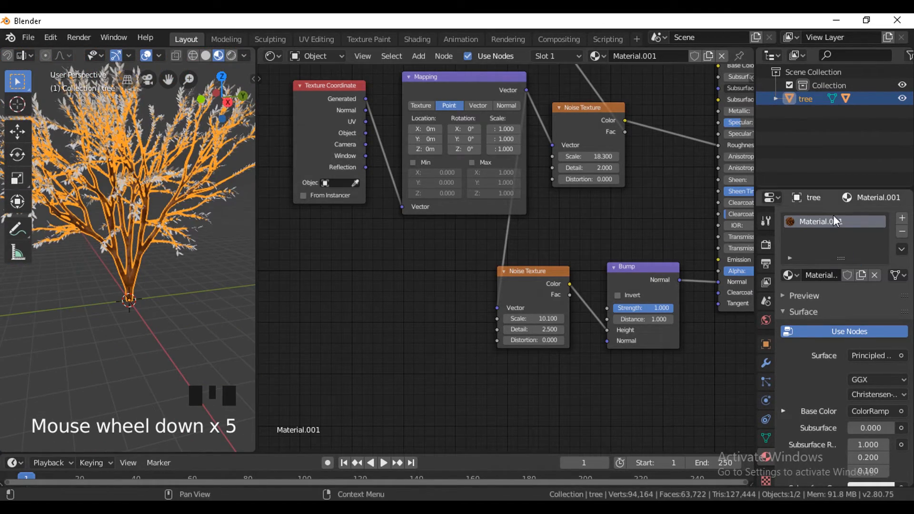
Select the leaves object under the tree and give its material a bright green Base Color.
{"action": "left_click", "coordinate": [776, 98]}
{"action": "left_click", "coordinate": [823, 125]}
{"action": "middle_click_drag", "start_coordinate": [645, 179], "coordinate": [512, 180]}
{"action": "left_click", "coordinate": [661, 174]}
{"action": "left_click_drag", "start_coordinate": [682, 227], "coordinate": [693, 215]}
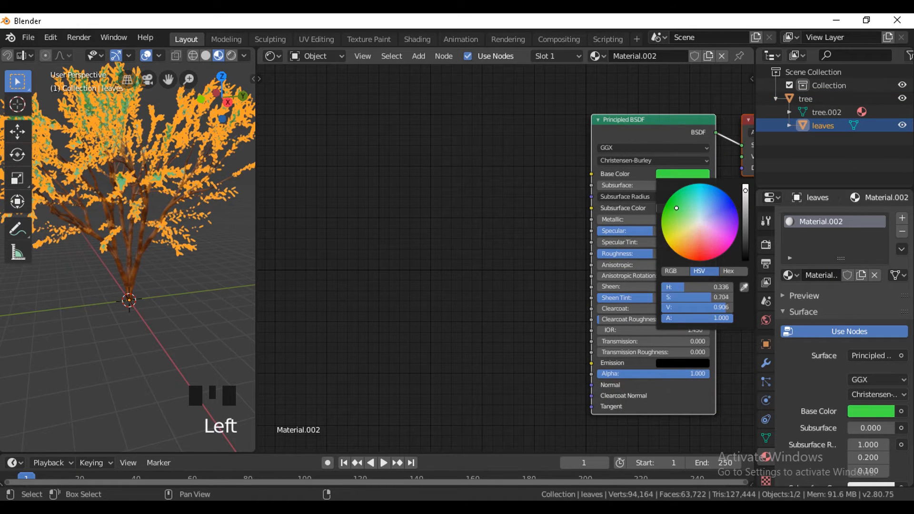
Add a ColorRamp node to the leaves material and connect its Color output to the Base Color.
{"action": "key", "text": "shift+a"}
{"action": "left_click", "coordinate": [469, 187]}
{"action": "type", "text": "colo"}
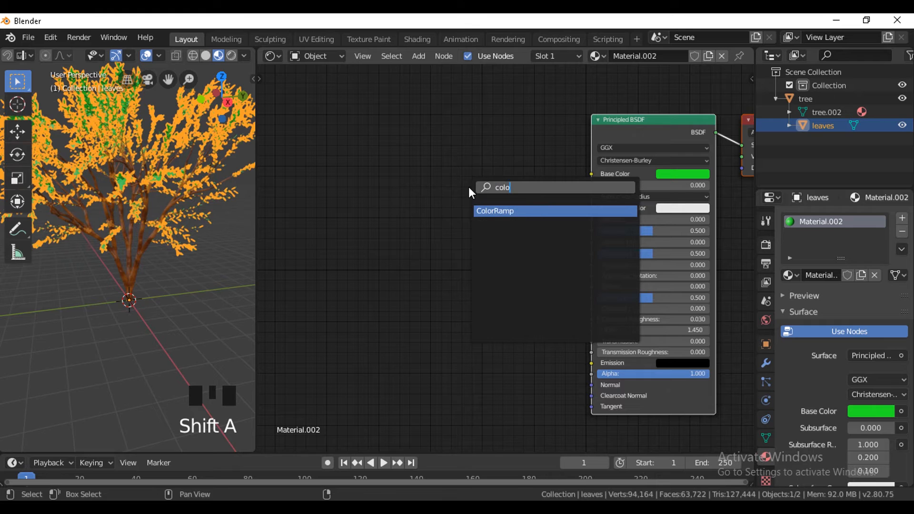
{"action": "key", "text": "Return"}
{"action": "left_click_drag", "start_coordinate": [487, 136], "coordinate": [591, 173]}
Add a Noise Texture feeding the leaves ColorRamp's Fac, with a Node Wrangler mapping setup on its Vector input.
{"action": "key", "text": "shift+a"}
{"action": "type", "text": "noise"}
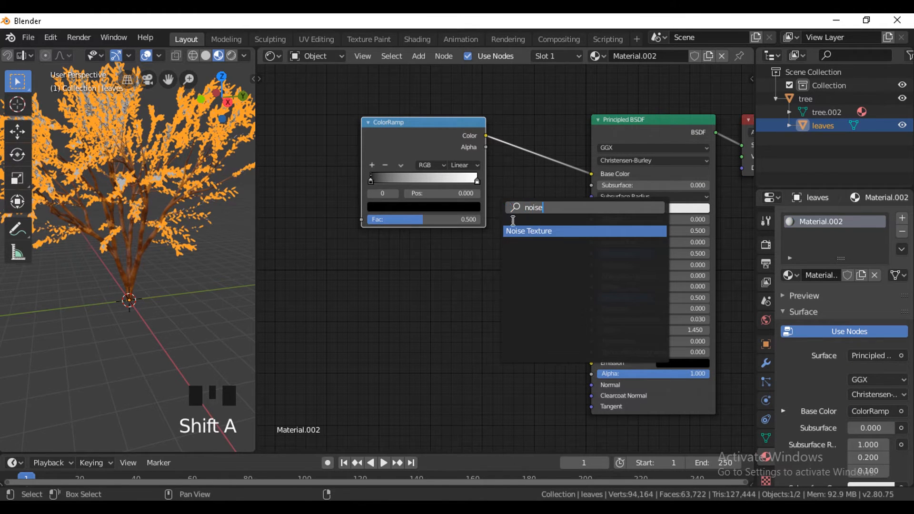
{"action": "key", "text": "Return"}
{"action": "left_click", "coordinate": [341, 268]}
{"action": "left_click_drag", "start_coordinate": [362, 220], "coordinate": [358, 284]}
{"action": "key", "text": "ctrl+t"}
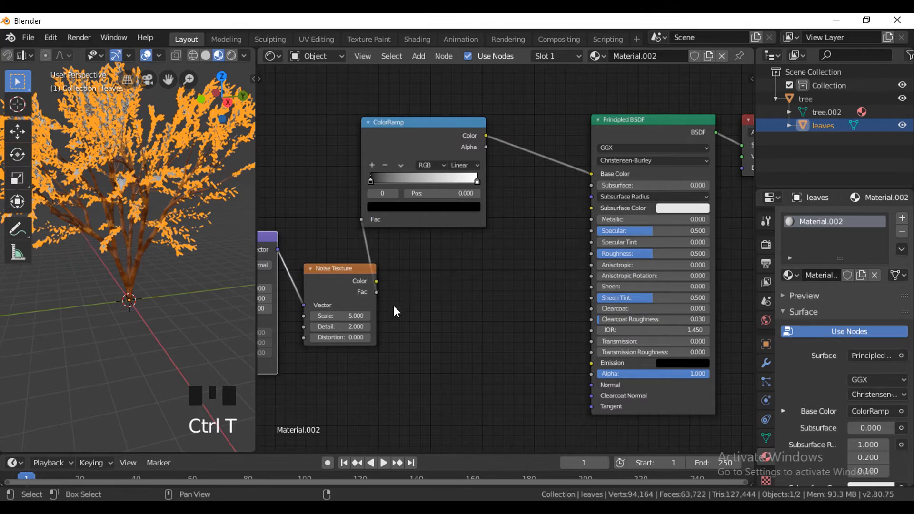
Move the black stop of the leaves ColorRamp to 0.464.
{"action": "scroll", "coordinate": [428, 290], "scroll_direction": "down", "scroll_amount": 3}
{"action": "middle_click_drag", "start_coordinate": [476, 275], "coordinate": [572, 333]}
{"action": "scroll", "coordinate": [179, 319], "scroll_direction": "up", "scroll_amount": 2}
{"action": "middle_click_drag", "start_coordinate": [174, 238], "coordinate": [181, 300]}
{"action": "scroll", "coordinate": [548, 242], "scroll_direction": "up", "scroll_amount": 10}
{"action": "middle_click_drag", "start_coordinate": [595, 223], "coordinate": [538, 221]}
{"action": "left_click_drag", "start_coordinate": [523, 230], "coordinate": [587, 233]}
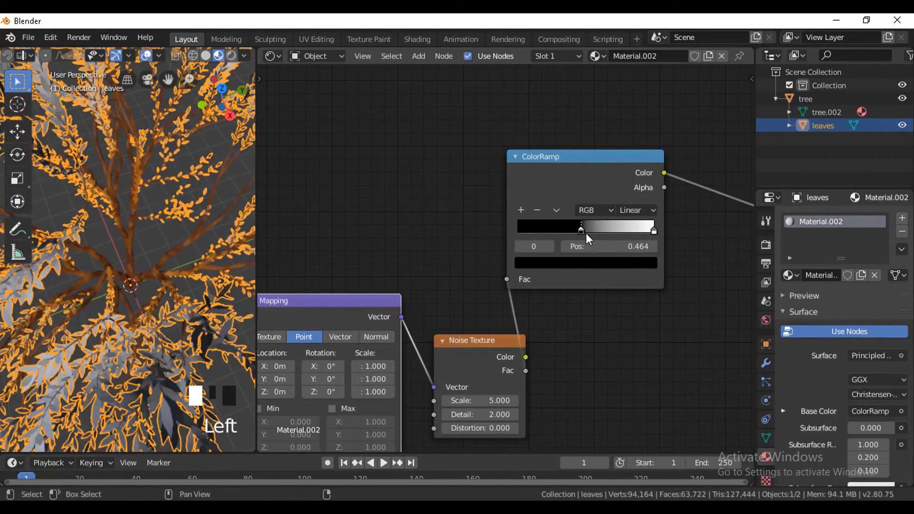
Change the black stop of the leaves ColorRamp to green.
{"action": "left_click", "coordinate": [587, 263]}
{"action": "left_click_drag", "start_coordinate": [624, 143], "coordinate": [627, 107]}
{"action": "left_click_drag", "start_coordinate": [569, 122], "coordinate": [525, 101]}
{"action": "scroll", "coordinate": [183, 301], "scroll_direction": "down", "scroll_amount": 8}
{"action": "middle_click_drag", "start_coordinate": [184, 303], "coordinate": [180, 238]}
{"action": "scroll", "coordinate": [180, 238], "scroll_direction": "up", "scroll_amount": 5}
Change the white end stop of the leaves ColorRamp to a dark green.
{"action": "left_click", "coordinate": [654, 231]}
{"action": "left_click", "coordinate": [583, 263]}
{"action": "left_click_drag", "start_coordinate": [565, 120], "coordinate": [521, 116]}
{"action": "left_click", "coordinate": [628, 145]}
Add a yellow-green middle stop at 0.532 to the leaves ColorRamp and recolour its first stop orange-brown.
{"action": "left_click", "coordinate": [548, 261]}
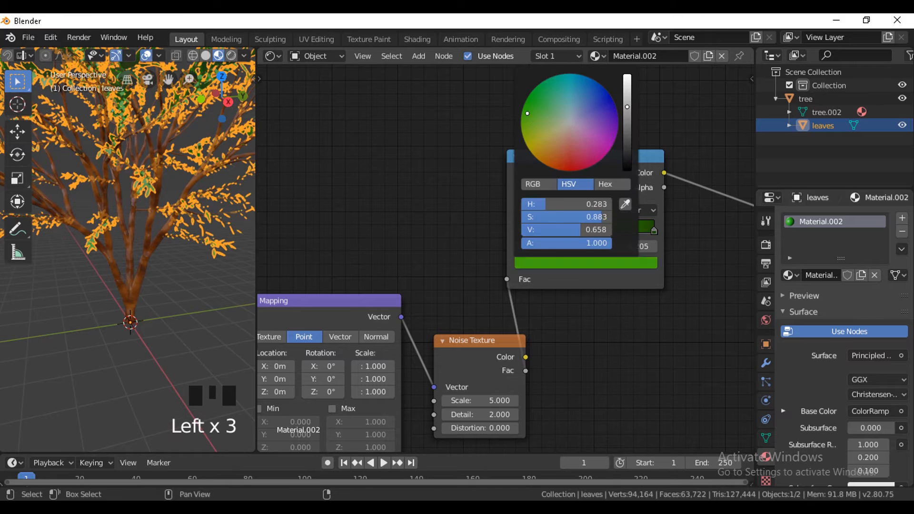
{"action": "left_click", "coordinate": [547, 262]}
{"action": "left_click", "coordinate": [521, 210]}
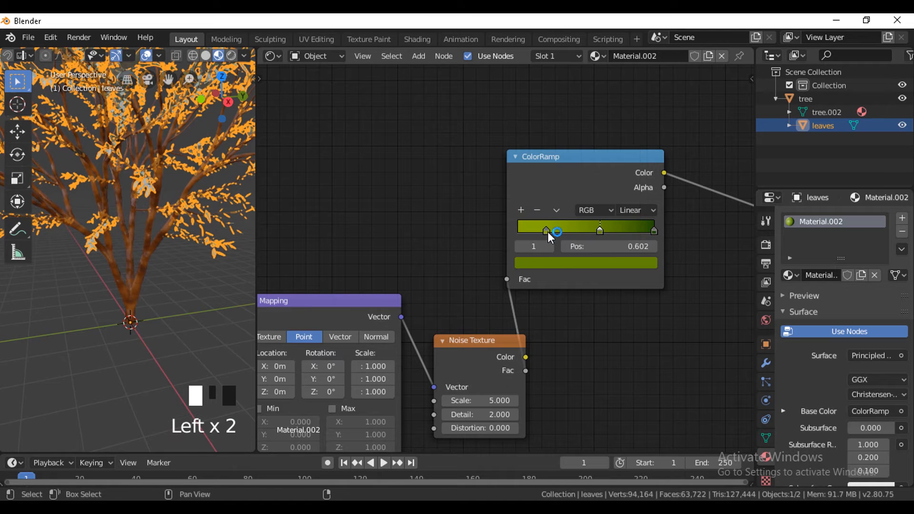
{"action": "left_click", "coordinate": [568, 263]}
{"action": "left_click_drag", "start_coordinate": [533, 150], "coordinate": [550, 148]}
{"action": "left_click", "coordinate": [553, 262]}
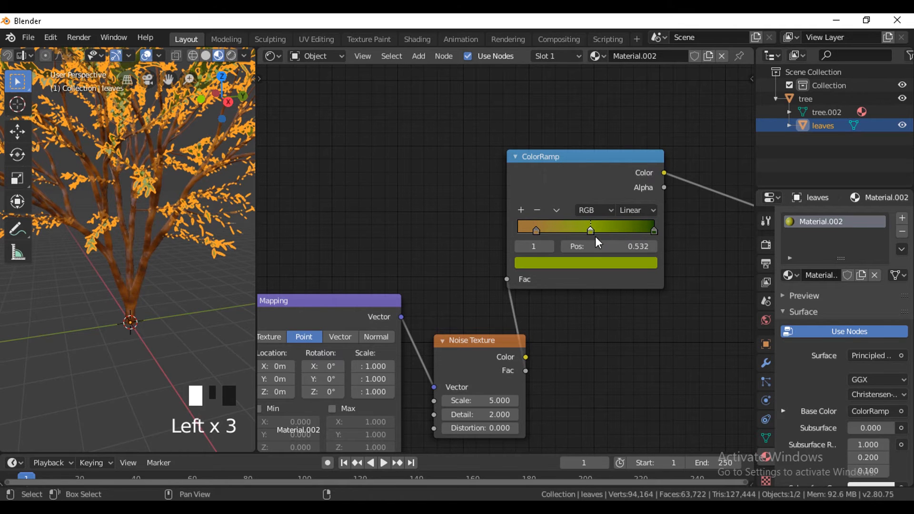
{"action": "left_click_drag", "start_coordinate": [598, 243], "coordinate": [596, 242]}
Hide the viewport overlays to show the tree without selection outlines.
{"action": "middle_click_drag", "start_coordinate": [200, 304], "coordinate": [231, 337]}
{"action": "left_click", "coordinate": [146, 56]}
{"action": "middle_click_drag", "start_coordinate": [189, 217], "coordinate": [212, 170]}
Move the yellow-green stop of the leaves ColorRamp to 0.423 and shift the dark green stop inward.
{"action": "left_click_drag", "start_coordinate": [590, 231], "coordinate": [539, 233]}
{"action": "mouse_move", "coordinate": [558, 233]}
{"action": "left_mouse_down"}
{"action": "mouse_move", "coordinate": [596, 233]}
{"action": "mouse_move", "coordinate": [565, 233]}
{"action": "left_mouse_up"}
{"action": "scroll", "coordinate": [157, 226], "scroll_direction": "down", "scroll_amount": 2}
{"action": "middle_click_drag", "start_coordinate": [157, 226], "coordinate": [136, 203]}
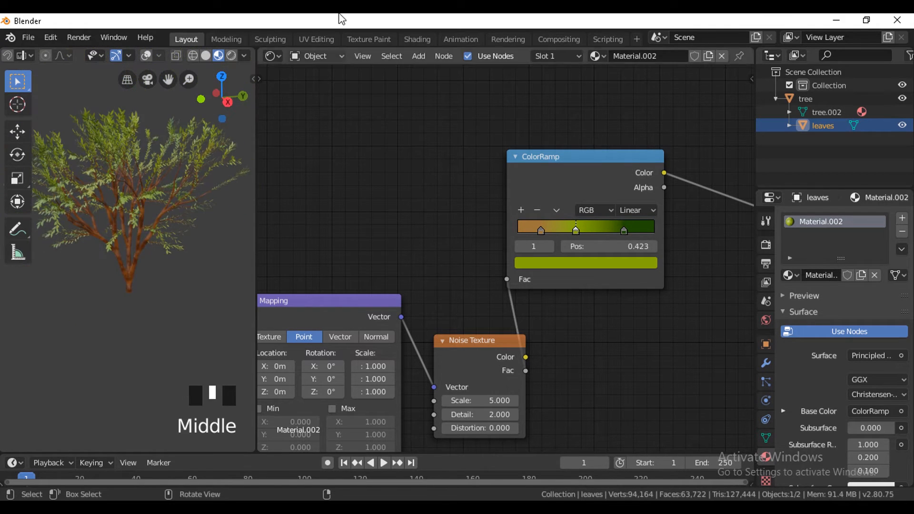
Widen the 3D viewport, split it in two and turn the second area into a Shader Editor showing the bark material.
{"action": "left_click_drag", "start_coordinate": [256, 49], "coordinate": [596, 133]}
{"action": "left_click_drag", "start_coordinate": [751, 50], "coordinate": [412, 92]}
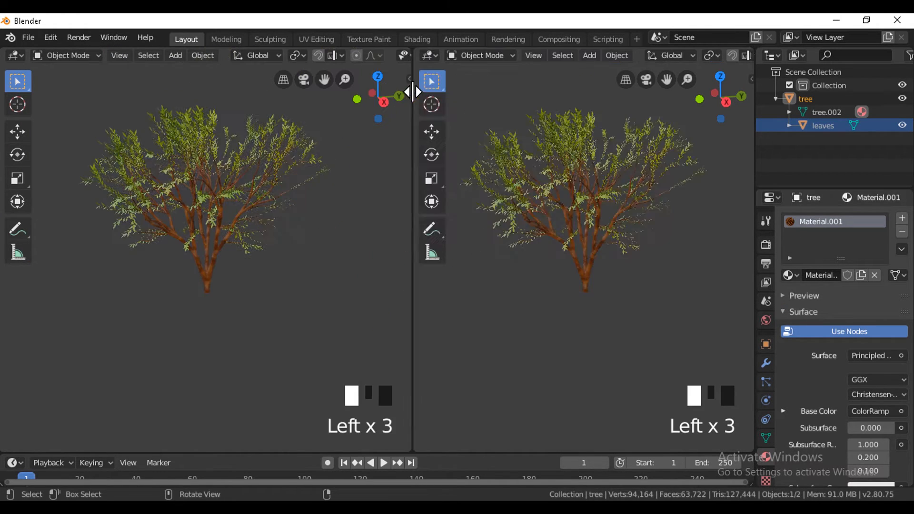
{"action": "left_click", "coordinate": [428, 56]}
{"action": "left_click", "coordinate": [442, 194]}
Set the scale of the bark's upper Noise Texture to 34.9.
{"action": "scroll", "coordinate": [577, 148], "scroll_direction": "up", "scroll_amount": 14}
{"action": "middle_click_drag", "start_coordinate": [528, 75], "coordinate": [565, 250]}
{"action": "left_click_drag", "start_coordinate": [501, 232], "coordinate": [476, 231]}
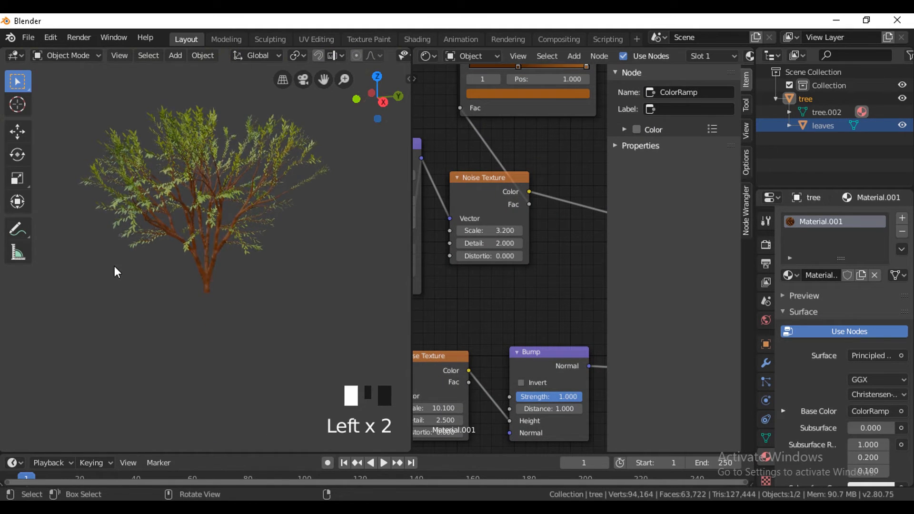
{"action": "scroll", "coordinate": [116, 270], "scroll_direction": "up", "scroll_amount": 8}
{"action": "left_click_drag", "start_coordinate": [496, 230], "coordinate": [522, 230]}
Add a middle stop at 0.773 to the bark ColorRamp and colour it moss green with H 0.234, S 0.863, V 0.467.
{"action": "middle_click_drag", "start_coordinate": [547, 160], "coordinate": [543, 222]}
{"action": "left_click_drag", "start_coordinate": [514, 129], "coordinate": [553, 128]}
{"action": "left_click", "coordinate": [553, 155]}
{"action": "left_click", "coordinate": [492, 208]}
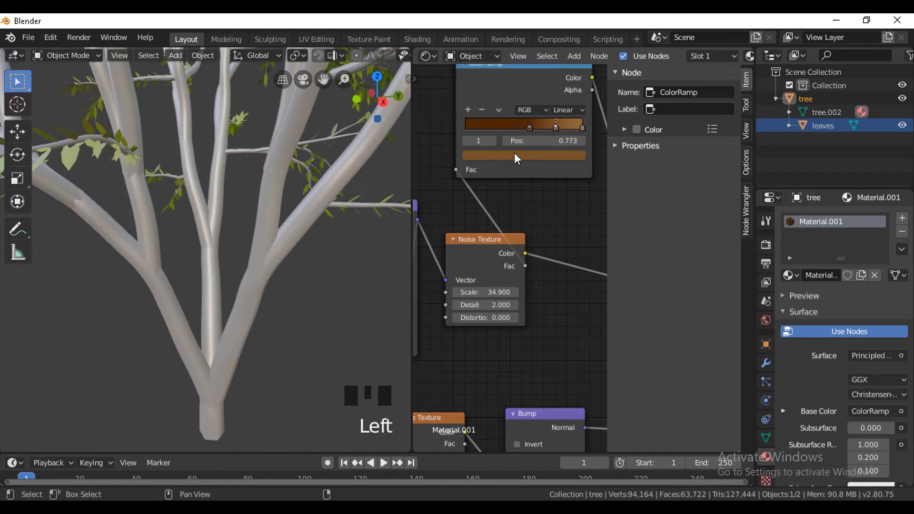
{"action": "left_click", "coordinate": [527, 155]}
{"action": "left_click", "coordinate": [486, 196]}
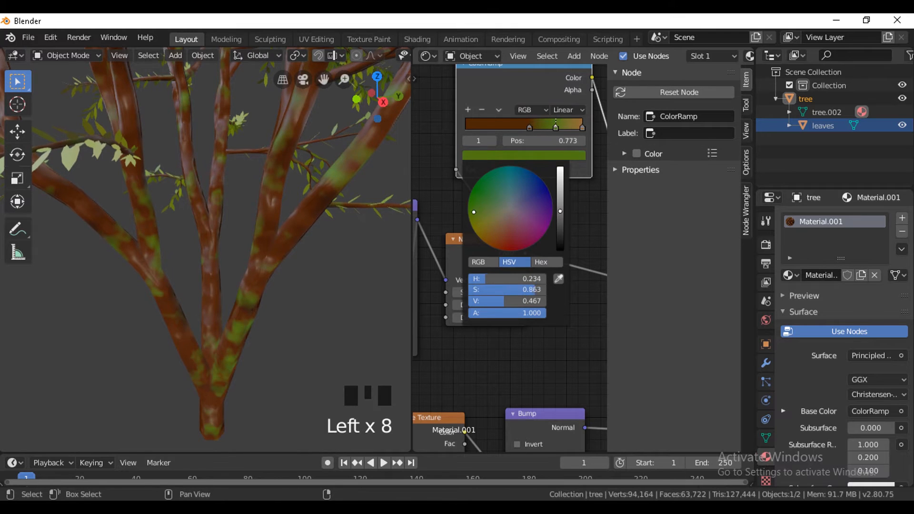
Move the bark ColorRamp's light brown stop to 0.782, placing it before the green stop near the ramp's end.
{"action": "mouse_move", "coordinate": [582, 127]}
{"action": "left_mouse_down"}
{"action": "mouse_move", "coordinate": [553, 128]}
{"action": "mouse_move", "coordinate": [590, 129]}
{"action": "mouse_move", "coordinate": [556, 129]}
{"action": "mouse_move", "coordinate": [568, 130]}
{"action": "left_mouse_up"}
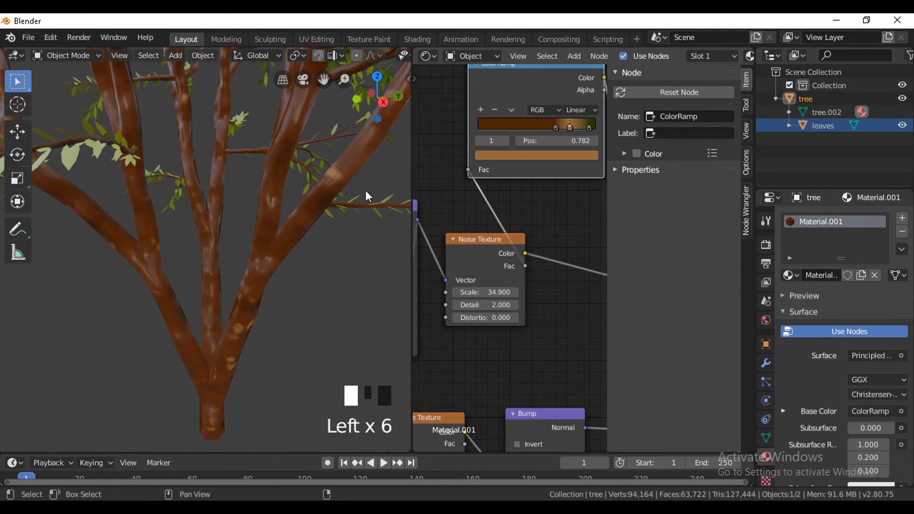
{"action": "scroll", "coordinate": [365, 189], "scroll_direction": "down", "scroll_amount": 5}
{"action": "mouse_move", "coordinate": [288, 245]}
{"action": "middle_mouse_down"}
{"action": "mouse_move", "coordinate": [338, 273]}
{"action": "mouse_move", "coordinate": [254, 278]}
{"action": "middle_mouse_up"}
Close the Shader Editor area so the 3D viewport takes its space, and view the whole tree.
{"action": "mouse_move", "coordinate": [410, 50]}
{"action": "left_mouse_down"}
{"action": "mouse_move", "coordinate": [820, 82]}
{"action": "mouse_move", "coordinate": [389, 105]}
{"action": "left_mouse_up"}
{"action": "left_click_drag", "start_coordinate": [409, 52], "coordinate": [691, 69]}
{"action": "scroll", "coordinate": [435, 233], "scroll_direction": "down", "scroll_amount": 3}
{"action": "middle_click_drag", "start_coordinate": [435, 233], "coordinate": [535, 262]}
{"action": "scroll", "coordinate": [535, 262], "scroll_direction": "up", "scroll_amount": 1}
{"action": "scroll", "coordinate": [536, 262], "scroll_direction": "up", "scroll_amount": 2}
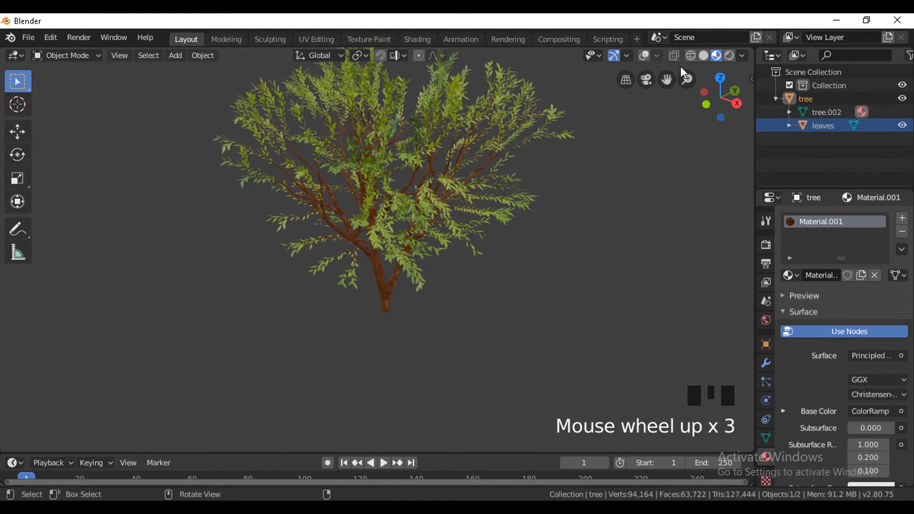
Show the viewport overlays, add a mesh plane and scale it up into a large ground under the tree.
{"action": "left_click", "coordinate": [644, 55]}
{"action": "key", "text": "shift+a"}
{"action": "mouse_move", "coordinate": [408, 215]}
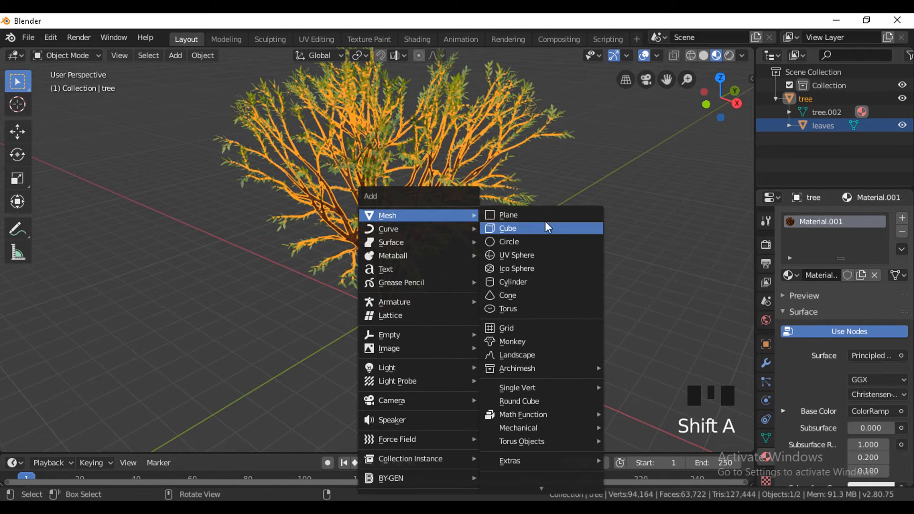
{"action": "left_click", "coordinate": [521, 215]}
{"action": "key", "text": "s"}
{"action": "left_click", "coordinate": [225, 197]}
{"action": "scroll", "coordinate": [543, 266], "scroll_direction": "down", "scroll_amount": 2}
{"action": "middle_click_drag", "start_coordinate": [557, 269], "coordinate": [829, 167]}
Select the tree together with its leaves, duplicate them and place the copy beside the original.
{"action": "left_click", "coordinate": [795, 112]}
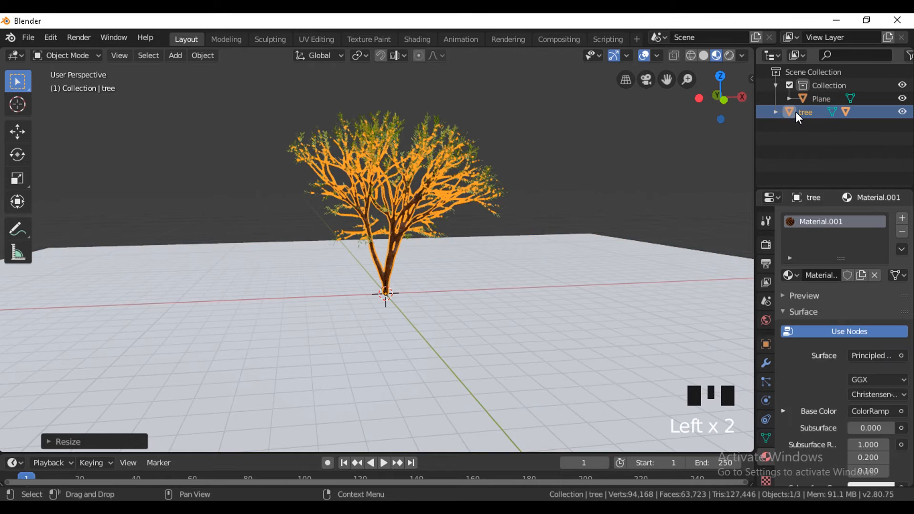
{"action": "left_click", "coordinate": [777, 112]}
{"action": "left_click", "coordinate": [817, 139], "text": "shift"}
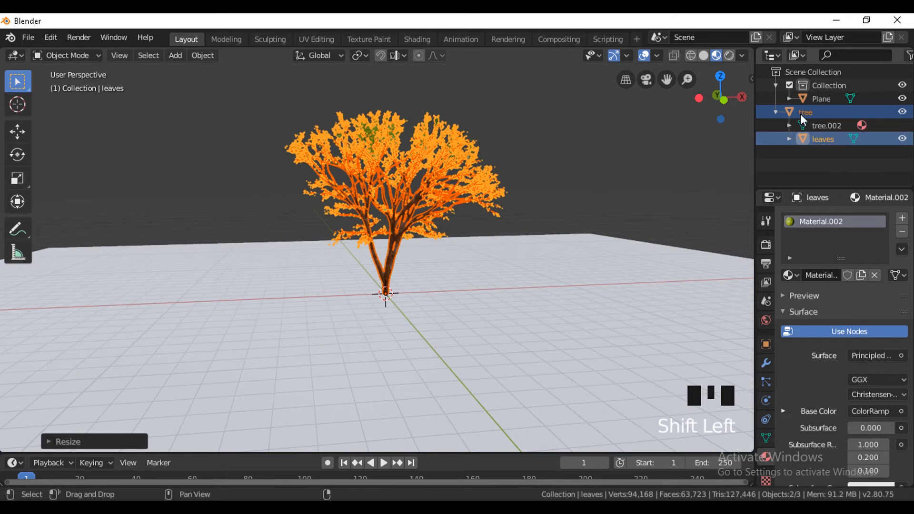
{"action": "left_click", "coordinate": [386, 265]}
{"action": "left_click", "coordinate": [418, 221]}
{"action": "middle_click_drag", "start_coordinate": [418, 221], "coordinate": [537, 175]}
{"action": "key", "text": "ctrl+j"}
{"action": "scroll", "coordinate": [413, 273], "scroll_direction": "up", "scroll_amount": 4}
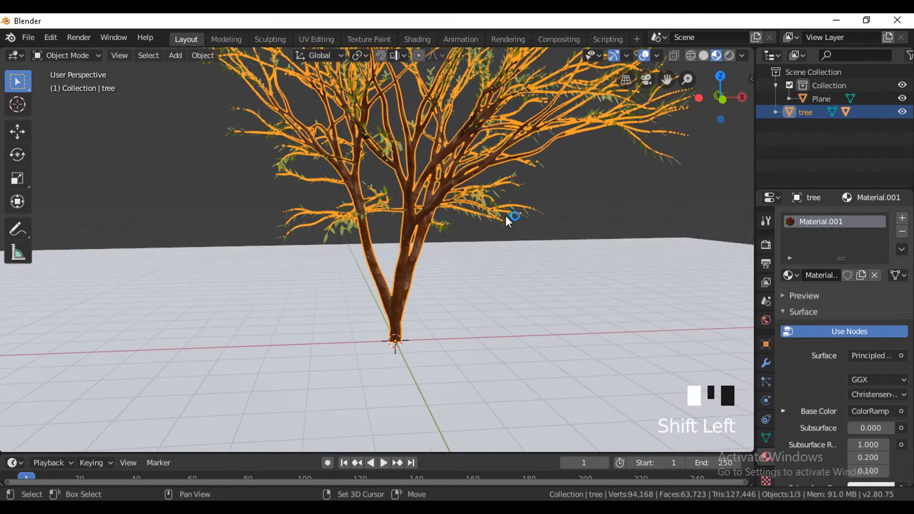
{"action": "key", "text": "shift+d"}
{"action": "right_click", "coordinate": [464, 333]}
{"action": "key", "text": "g"}
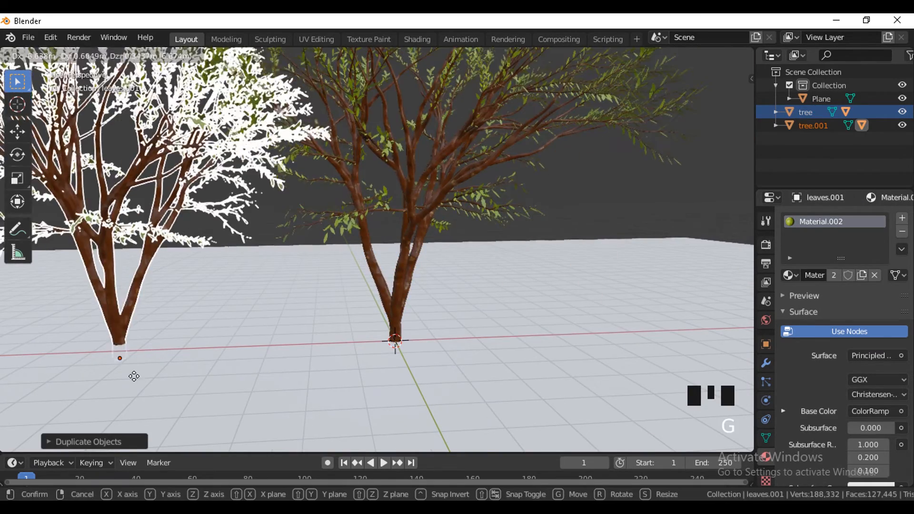
{"action": "left_click", "coordinate": [60, 367]}
Rotate the copied tree about 26 degrees around Z and duplicate it to the left foreground.
{"action": "scroll", "coordinate": [155, 309], "scroll_direction": "down", "scroll_amount": 4}
{"action": "key", "text": "r"}
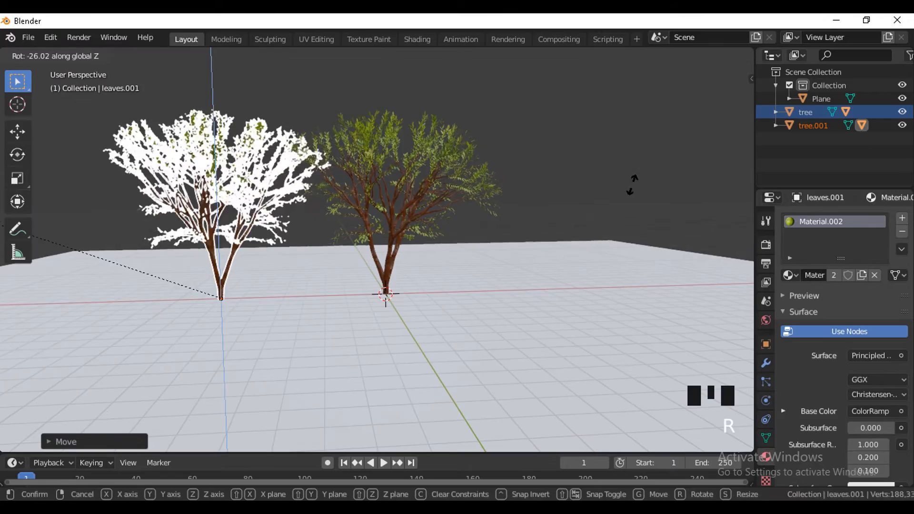
{"action": "left_click", "coordinate": [632, 184]}
{"action": "key", "text": "shift+d"}
{"action": "left_click", "coordinate": [421, 445]}
Duplicate the foreground tree again, place the copy in the right foreground and rotate it around Z.
{"action": "key", "text": "shift+d"}
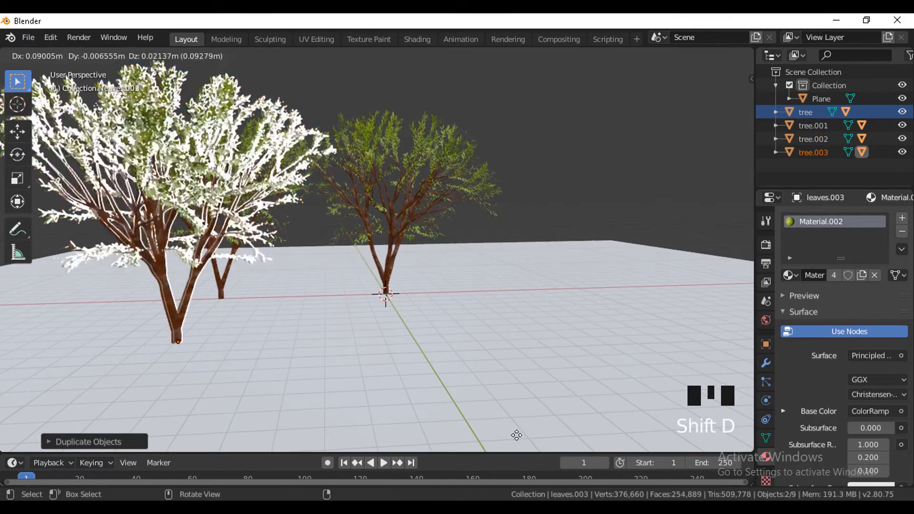
{"action": "left_click", "coordinate": [117, 380]}
{"action": "key", "text": "r"}
{"action": "key", "text": "r"}
{"action": "key", "text": "z"}
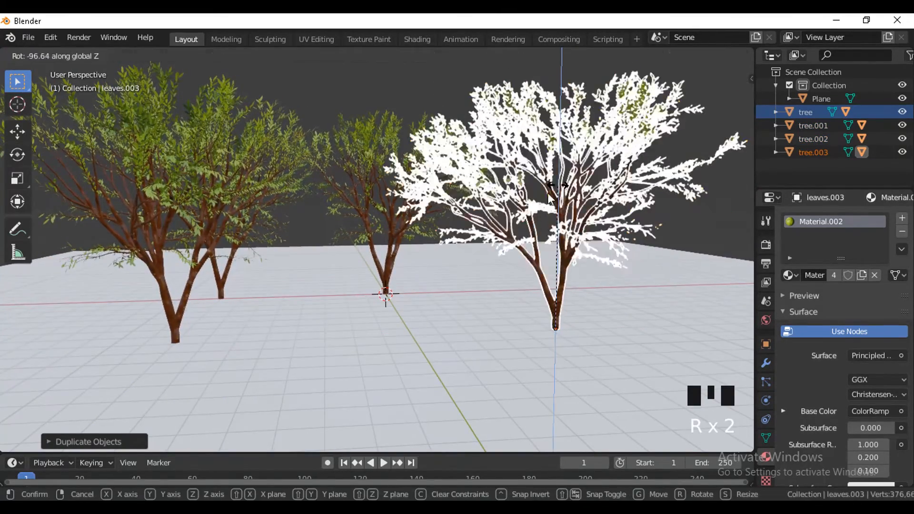
{"action": "left_click", "coordinate": [700, 277]}
Select the right foreground tree in wireframe shading and scale it taller along Z.
{"action": "left_click", "coordinate": [525, 377]}
{"action": "middle_click_drag", "start_coordinate": [525, 377], "coordinate": [521, 381]}
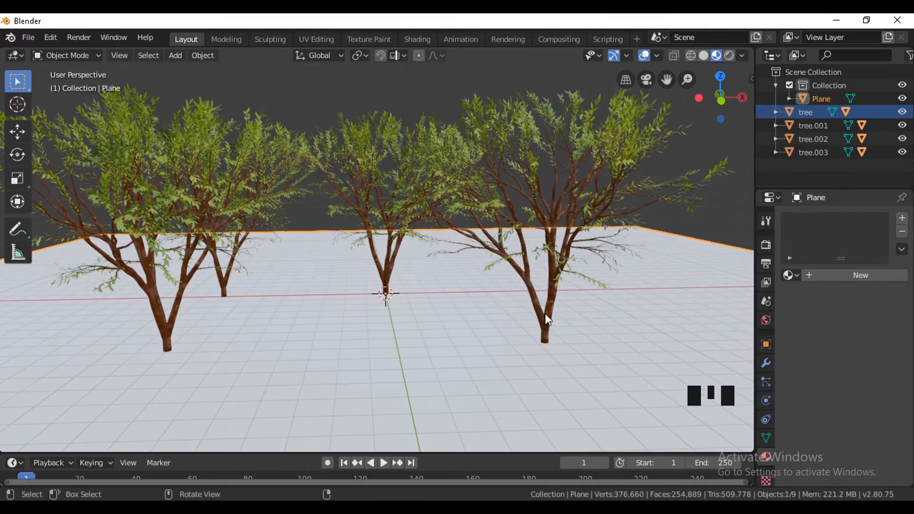
{"action": "key", "text": "shift+z"}
{"action": "left_click", "coordinate": [552, 320]}
{"action": "right_click", "coordinate": [792, 157]}
{"action": "left_click", "coordinate": [772, 218]}
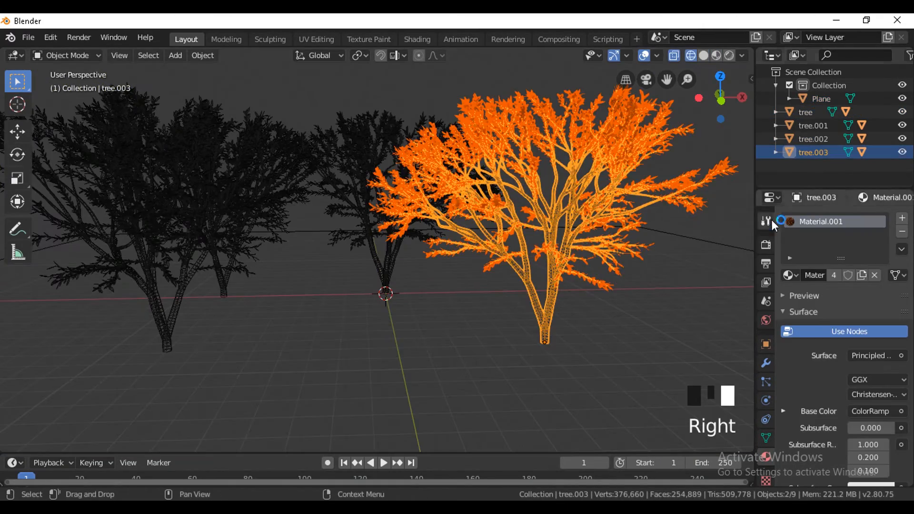
{"action": "key", "text": "s"}
{"action": "key", "text": "z"}
Return the viewport to material preview shading and hide the overlays.
{"action": "left_click", "coordinate": [684, 57]}
{"action": "left_click", "coordinate": [718, 58]}
{"action": "scroll", "coordinate": [562, 228], "scroll_direction": "down", "scroll_amount": 4}
{"action": "middle_click_drag", "start_coordinate": [562, 228], "coordinate": [562, 234]}
{"action": "left_click", "coordinate": [645, 57]}
{"action": "middle_click_drag", "start_coordinate": [430, 259], "coordinate": [428, 253]}
Assign the existing bark material, Material.001, to the ground plane.
{"action": "scroll", "coordinate": [428, 285], "scroll_direction": "up", "scroll_amount": 4}
{"action": "left_click", "coordinate": [428, 341]}
{"action": "scroll", "coordinate": [514, 291], "scroll_direction": "up", "scroll_amount": 1}
{"action": "scroll", "coordinate": [517, 292], "scroll_direction": "up", "scroll_amount": 1}
{"action": "left_click", "coordinate": [790, 275]}
{"action": "left_click", "coordinate": [742, 306]}
{"action": "middle_click_drag", "start_coordinate": [459, 322], "coordinate": [476, 319]}
{"action": "scroll", "coordinate": [809, 316], "scroll_direction": "down", "scroll_amount": 5}
Try to shift a ColorRamp stop of the ground's shared bark material and undo the change.
{"action": "left_click", "coordinate": [783, 277]}
{"action": "mouse_move", "coordinate": [891, 320]}
{"action": "left_mouse_down"}
{"action": "mouse_move", "coordinate": [868, 318]}
{"action": "mouse_move", "coordinate": [892, 316]}
{"action": "left_mouse_up"}
{"action": "key", "text": "ctrl+z"}
{"action": "key", "text": "ctrl+z"}
{"action": "key", "text": "ctrl+z"}
{"action": "key", "text": "ctrl+z"}
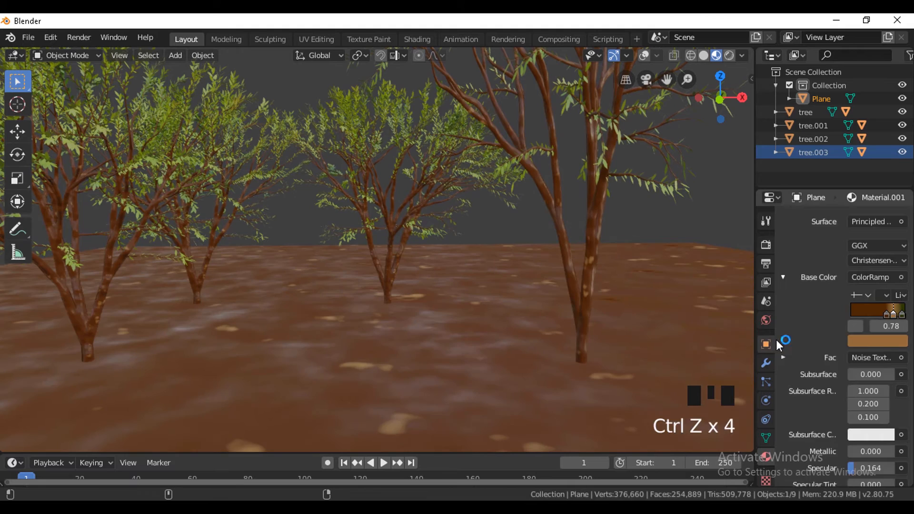
Give the ground its own copy of the bark material and move its dark brown ColorRamp stop to 0.36.
{"action": "scroll", "coordinate": [848, 276], "scroll_direction": "up", "scroll_amount": 6}
{"action": "scroll", "coordinate": [880, 402], "scroll_direction": "down", "scroll_amount": 3}
{"action": "left_click", "coordinate": [893, 367]}
{"action": "left_click_drag", "start_coordinate": [894, 369], "coordinate": [870, 368]}
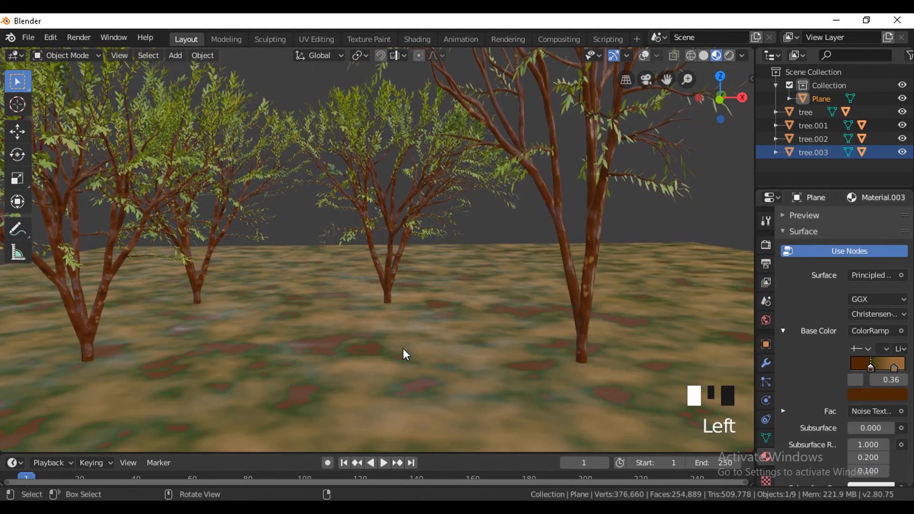
Show the overlays and subdivide the ground plane five times in Edit Mode.
{"action": "key", "text": "Tab"}
{"action": "left_click", "coordinate": [647, 57]}
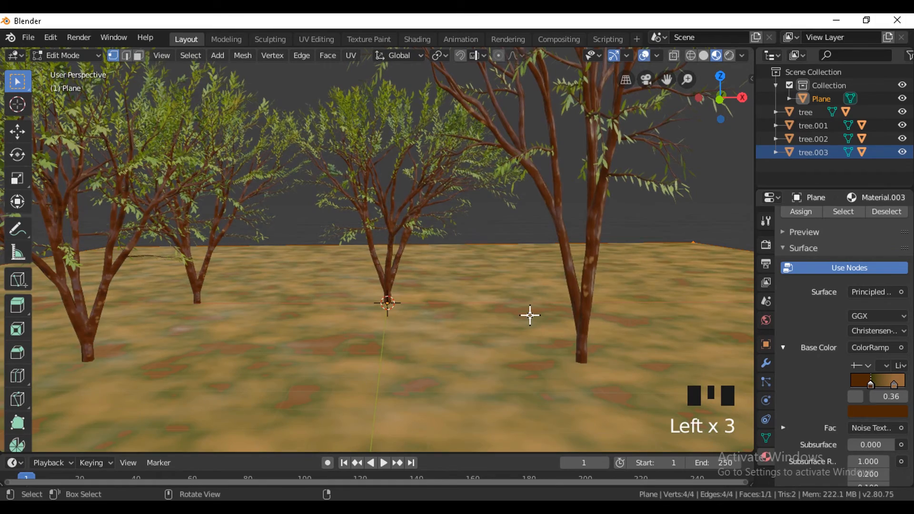
{"action": "key", "text": "w"}
{"action": "left_click", "coordinate": [481, 151]}
{"action": "key", "text": "w"}
{"action": "left_click", "coordinate": [481, 150]}
{"action": "key", "text": "w"}
{"action": "left_click", "coordinate": [481, 151]}
{"action": "key", "text": "w"}
{"action": "left_click", "coordinate": [481, 151]}
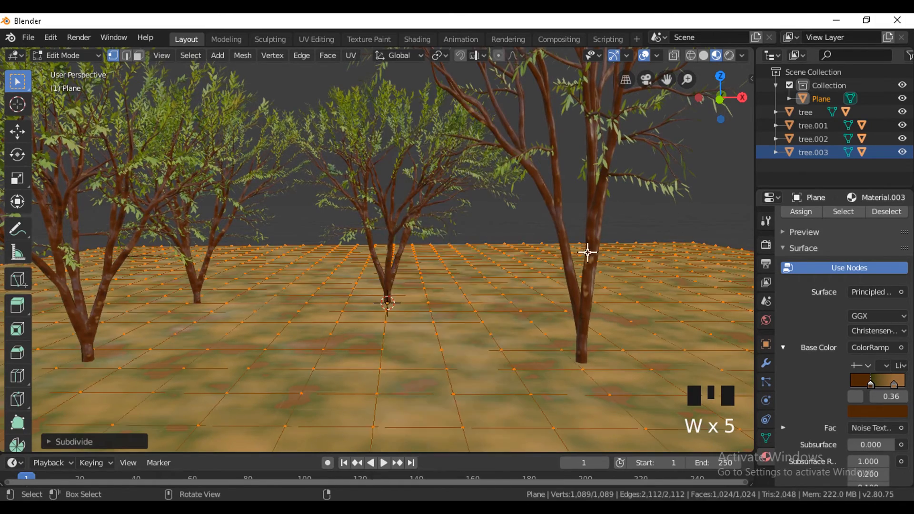
Enable proportional editing and raise a ground vertex beside the right foreground tree about 0.68 m along Z.
{"action": "key", "text": "Tab"}
{"action": "key", "text": "Tab"}
{"action": "left_click", "coordinate": [526, 278]}
{"action": "left_click", "coordinate": [499, 56]}
{"action": "key", "text": "g"}
{"action": "key", "text": "z"}
{"action": "scroll", "coordinate": [509, 243], "scroll_direction": "down", "scroll_amount": 12}
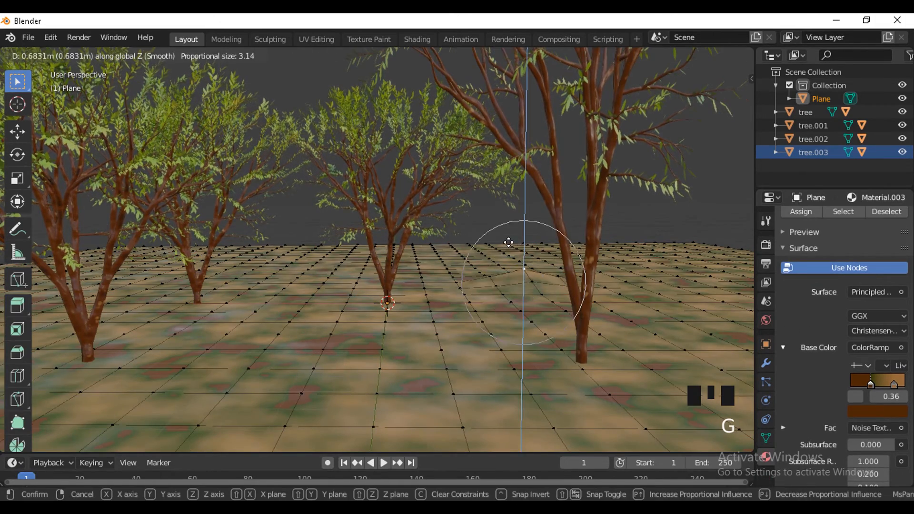
{"action": "scroll", "coordinate": [508, 242], "scroll_direction": "down", "scroll_amount": 14}
{"action": "left_click", "coordinate": [508, 243]}
Move a ground vertex near the left foreground tree along Z with a proportional size of about 15.86.
{"action": "left_click", "coordinate": [153, 345]}
{"action": "key", "text": "g"}
{"action": "key", "text": "z"}
{"action": "scroll", "coordinate": [209, 335], "scroll_direction": "down", "scroll_amount": 3}
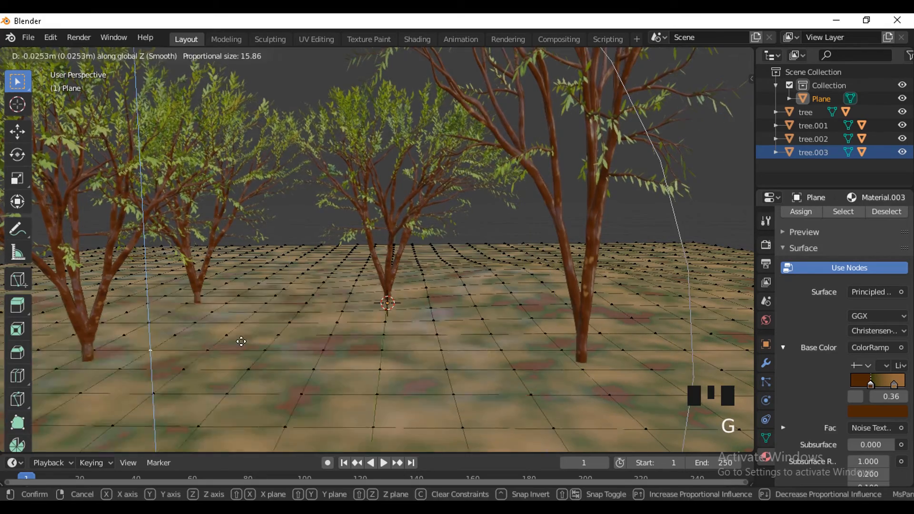
{"action": "left_click", "coordinate": [243, 339]}
Raise a foreground vertex and one near the back left tree along Z to shape hills, and leave Edit Mode.
{"action": "left_click", "coordinate": [467, 397]}
{"action": "key", "text": "g"}
{"action": "key", "text": "z"}
{"action": "left_click", "coordinate": [399, 344]}
{"action": "left_click", "coordinate": [249, 268]}
{"action": "key", "text": "g"}
{"action": "key", "text": "z"}
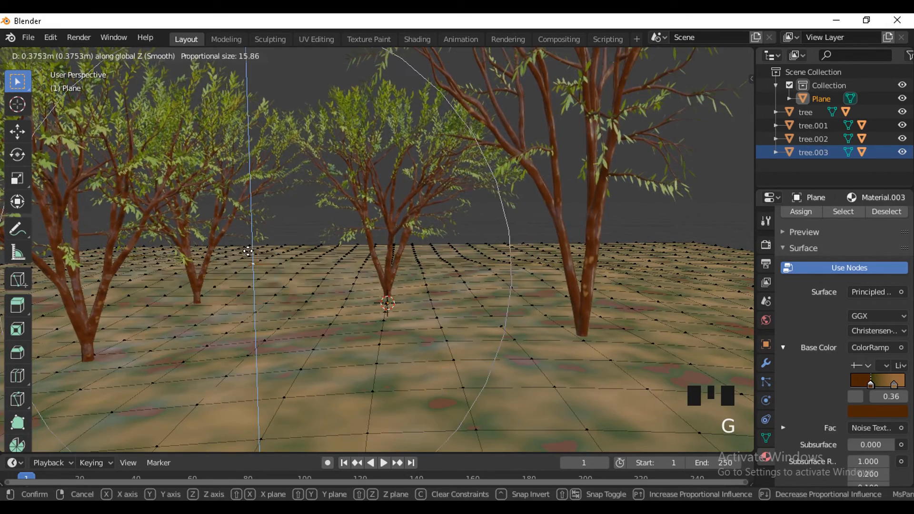
{"action": "left_click", "coordinate": [509, 176]}
{"action": "key", "text": "Tab"}
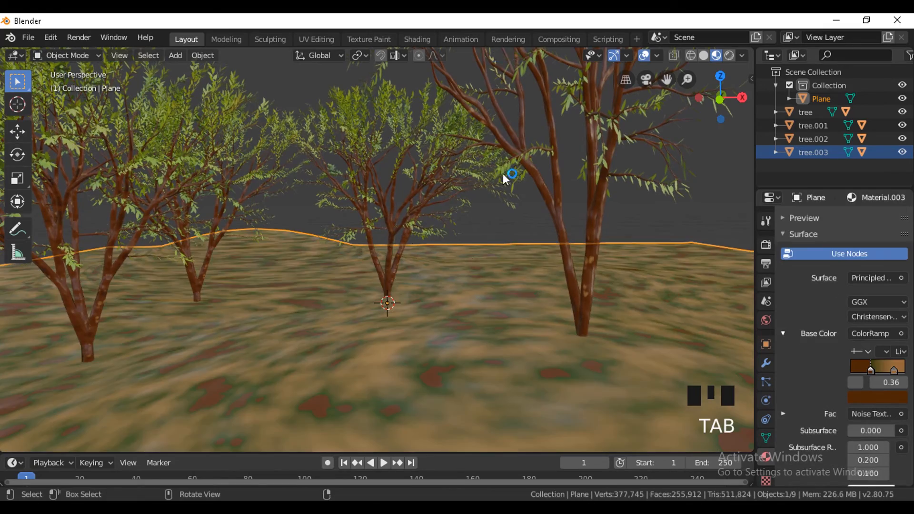
Enable Ambient Occlusion and Screen Space Reflections in Eevee and show the viewport in rendered shading.
{"action": "left_click", "coordinate": [729, 55]}
{"action": "left_click", "coordinate": [717, 56]}
{"action": "left_click", "coordinate": [766, 244]}
{"action": "left_click", "coordinate": [794, 309]}
{"action": "left_click", "coordinate": [794, 373]}
{"action": "left_click", "coordinate": [730, 56]}
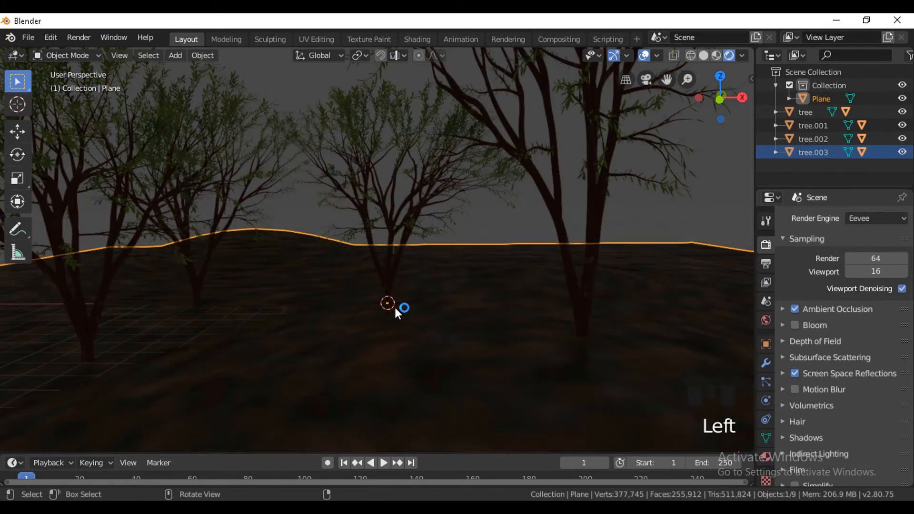
Add a Sun light, move it up between the treetops and aim it down towards the ground.
{"action": "key", "text": "shift+a"}
{"action": "mouse_move", "coordinate": [333, 368]}
{"action": "left_click", "coordinate": [440, 383]}
{"action": "left_click_drag", "start_coordinate": [390, 371], "coordinate": [447, 365]}
{"action": "key", "text": "g"}
{"action": "left_click", "coordinate": [329, 138]}
{"action": "left_click_drag", "start_coordinate": [287, 75], "coordinate": [334, 251]}
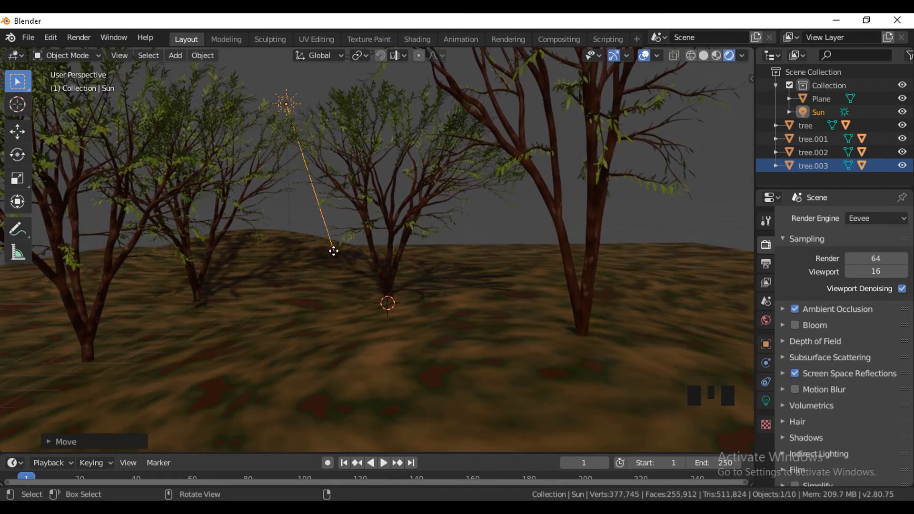
Set the world colour to an Environment Texture using the image Sky_Mirrored_01.jpg.
{"action": "left_click", "coordinate": [765, 320]}
{"action": "left_click", "coordinate": [848, 258]}
{"action": "left_click", "coordinate": [901, 308]}
{"action": "left_click", "coordinate": [631, 188]}
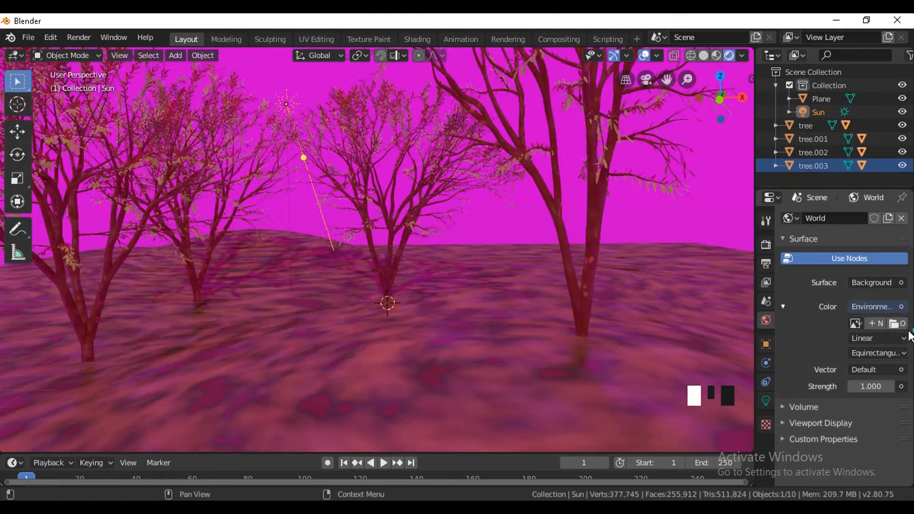
{"action": "left_click", "coordinate": [894, 322]}
{"action": "left_click", "coordinate": [56, 219]}
{"action": "left_click", "coordinate": [519, 158]}
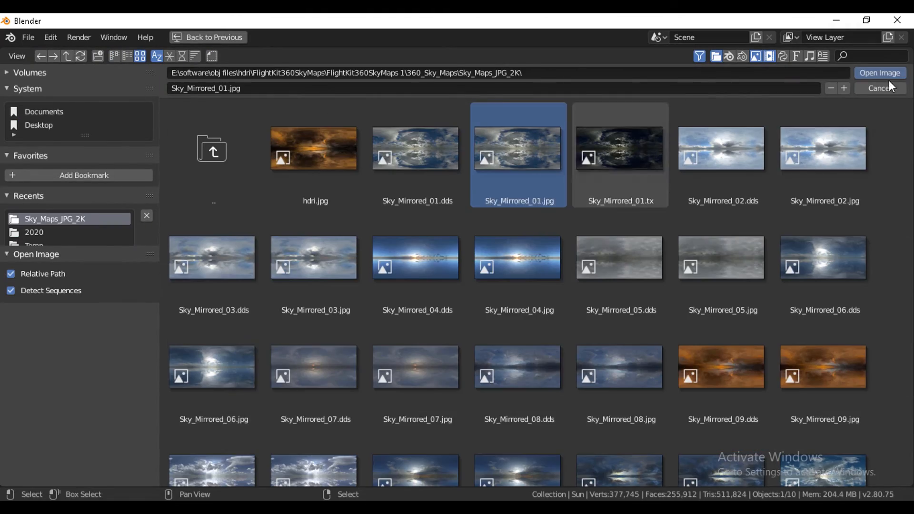
{"action": "double_click", "coordinate": [506, 127]}
Re-aim the sun closer to the middle tree's base and enable its Contact Shadows.
{"action": "left_click_drag", "start_coordinate": [307, 158], "coordinate": [338, 217]}
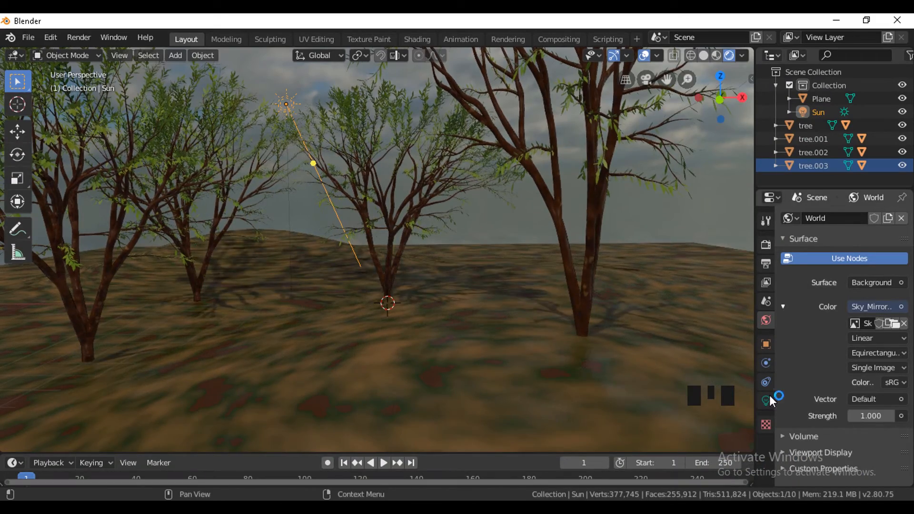
{"action": "left_click", "coordinate": [768, 400]}
{"action": "scroll", "coordinate": [806, 404], "scroll_direction": "down", "scroll_amount": 5}
{"action": "left_click", "coordinate": [804, 380]}
Keep Ambient Occlusion enabled and set its distance to about 0.24 m.
{"action": "left_click", "coordinate": [766, 244]}
{"action": "left_click", "coordinate": [794, 309]}
{"action": "left_click", "coordinate": [783, 309]}
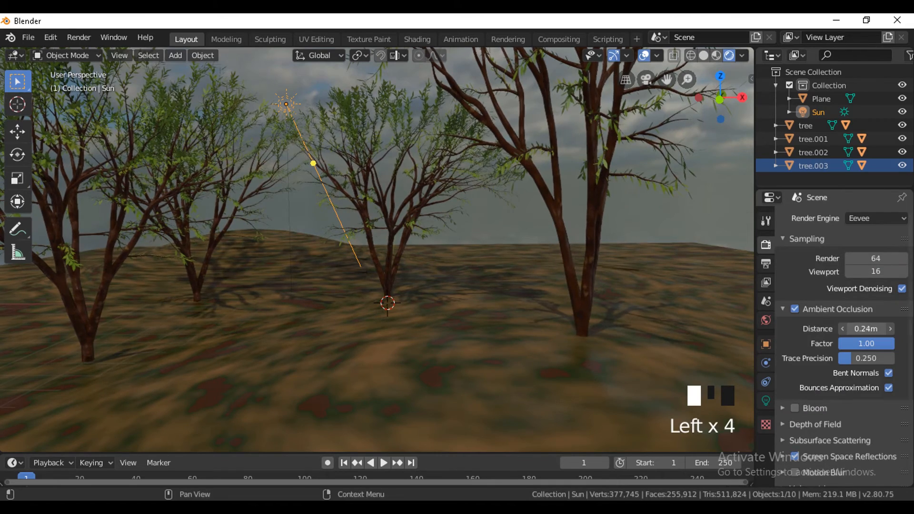
Set the ground material's specular to 0.066 and re-aim the sun at the middle tree's base.
{"action": "left_click", "coordinate": [521, 403]}
{"action": "left_click", "coordinate": [765, 457]}
{"action": "scroll", "coordinate": [816, 405], "scroll_direction": "down", "scroll_amount": 9}
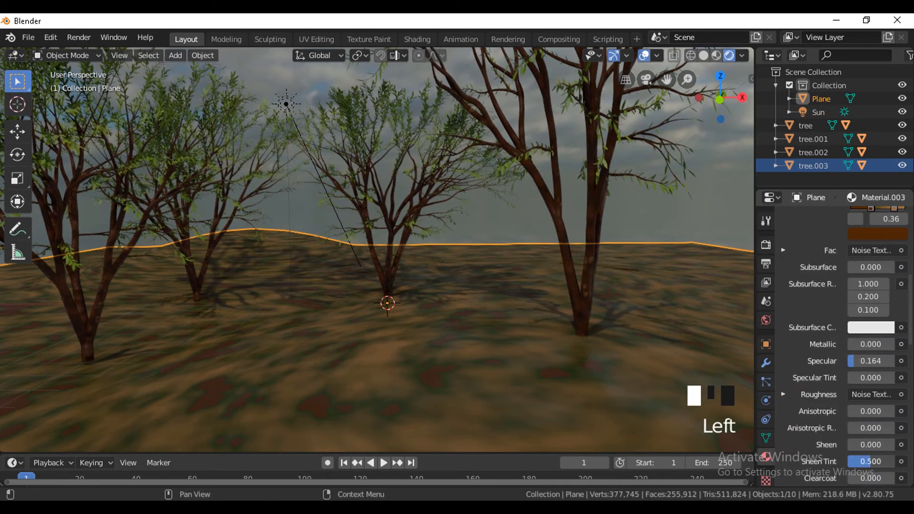
{"action": "left_click_drag", "start_coordinate": [865, 361], "coordinate": [860, 360]}
{"action": "scroll", "coordinate": [559, 344], "scroll_direction": "down", "scroll_amount": 3}
{"action": "scroll", "coordinate": [556, 340], "scroll_direction": "up", "scroll_amount": 5}
{"action": "scroll", "coordinate": [554, 336], "scroll_direction": "down", "scroll_amount": 2}
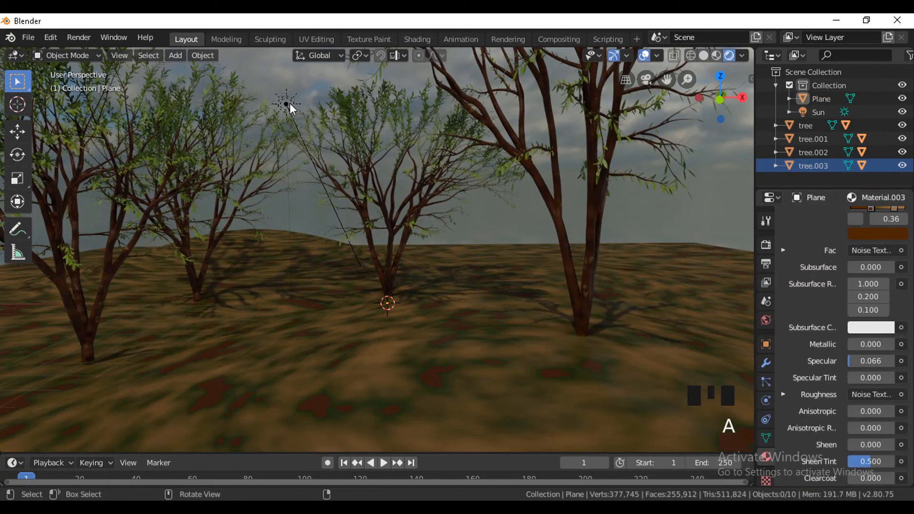
{"action": "left_click", "coordinate": [316, 162]}
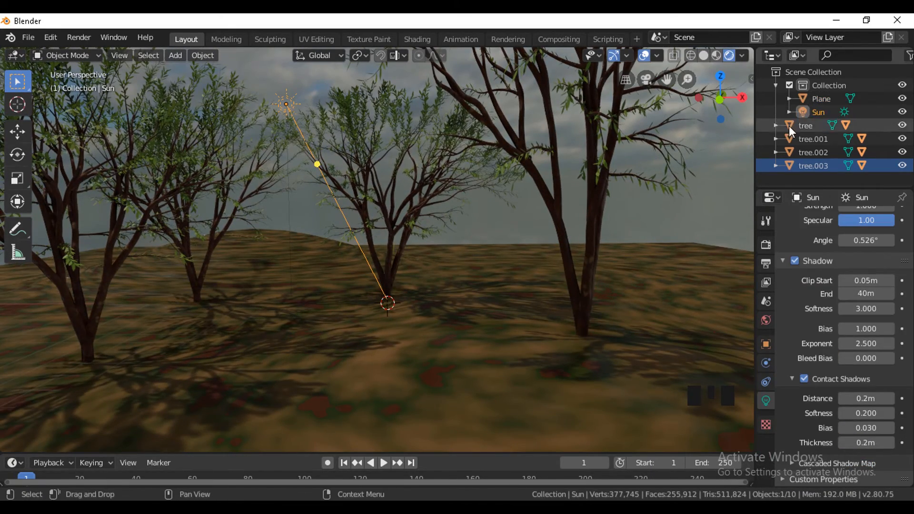
Try to move all four tree trunks into Collection and undo the move.
{"action": "left_click", "coordinate": [789, 126], "text": "shift"}
{"action": "left_click", "coordinate": [821, 165], "text": "shift"}
{"action": "key", "text": "m"}
{"action": "left_click", "coordinate": [526, 167]}
{"action": "scroll", "coordinate": [817, 168], "scroll_direction": "down", "scroll_amount": 4}
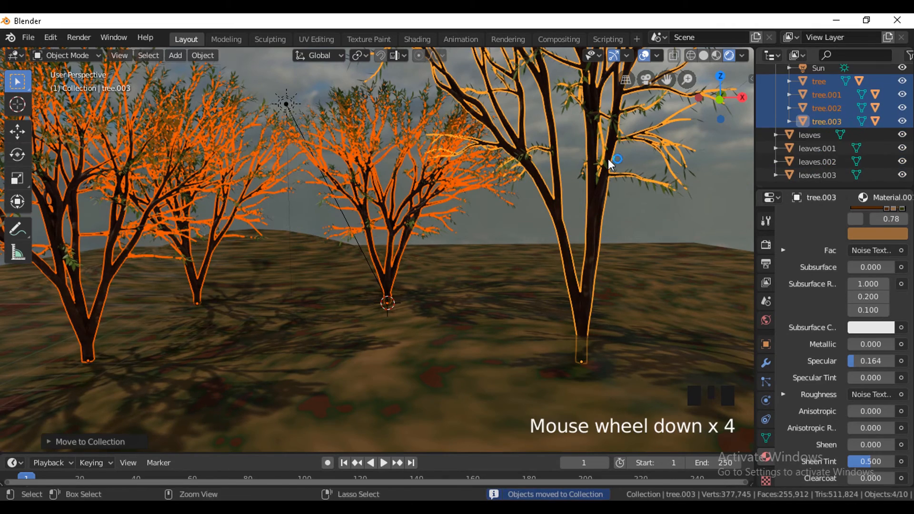
{"action": "key", "text": "ctrl+z"}
Try to move the trees to a collection after selecting them with their leaves, and undo the move.
{"action": "right_click", "coordinate": [815, 144]}
{"action": "left_click", "coordinate": [822, 156], "text": "shift"}
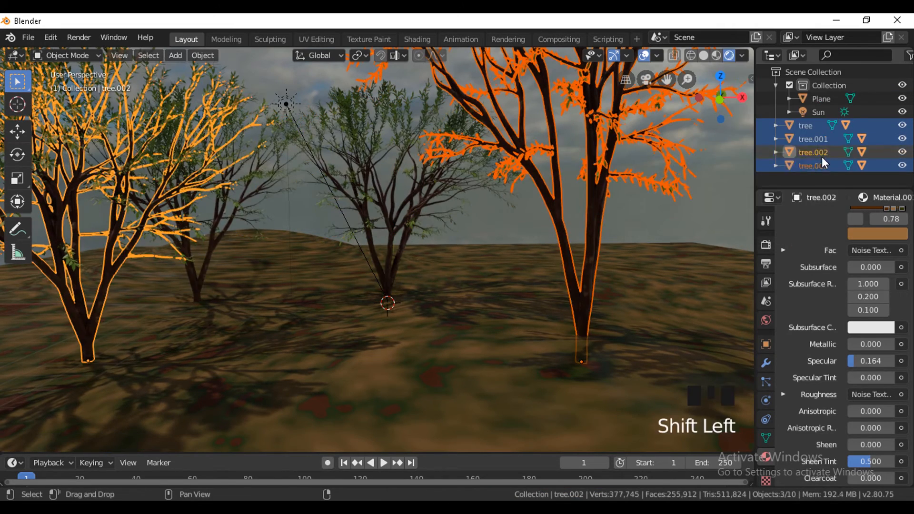
{"action": "right_click", "coordinate": [821, 158]}
{"action": "right_click", "coordinate": [824, 153]}
{"action": "key", "text": "m"}
{"action": "left_click", "coordinate": [475, 150]}
{"action": "key", "text": "ctrl+z"}
Move tree.002 with its leaves into a new collection named trees.
{"action": "right_click", "coordinate": [805, 152]}
{"action": "left_click", "coordinate": [804, 153]}
{"action": "key", "text": "m"}
{"action": "left_click", "coordinate": [487, 185]}
{"action": "type", "text": "trees"}
{"action": "left_click", "coordinate": [493, 190]}
{"action": "left_click", "coordinate": [493, 191]}
Move the original tree and tree.001 into the trees collection.
{"action": "right_click", "coordinate": [795, 154]}
{"action": "left_click", "coordinate": [794, 155]}
{"action": "key", "text": "m"}
{"action": "left_click", "coordinate": [597, 141]}
{"action": "right_click", "coordinate": [828, 163]}
{"action": "left_click", "coordinate": [829, 163]}
{"action": "key", "text": "m"}
{"action": "left_click", "coordinate": [548, 161]}
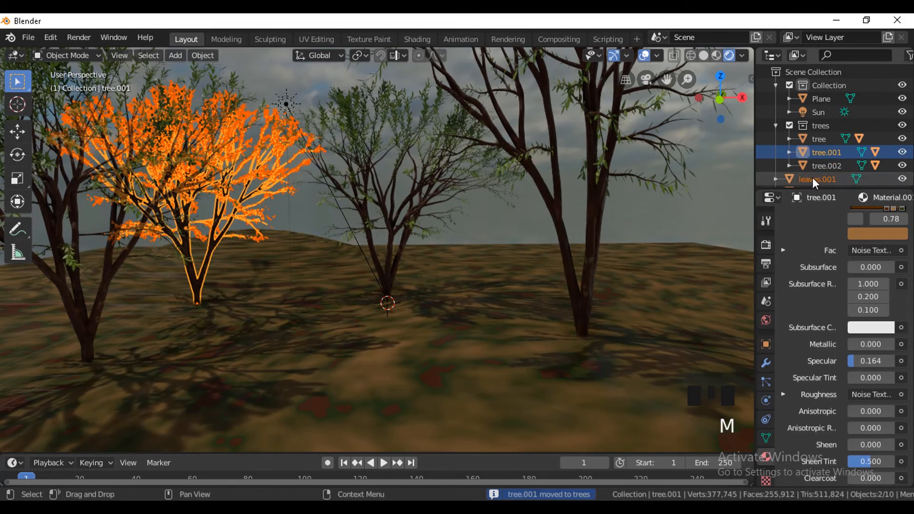
Undo the last move and move tree.001 together with its leaves into the trees collection.
{"action": "scroll", "coordinate": [812, 178], "scroll_direction": "down", "scroll_amount": 3}
{"action": "key", "text": "ctrl+z"}
{"action": "right_click", "coordinate": [813, 164]}
{"action": "left_click", "coordinate": [812, 164]}
{"action": "key", "text": "m"}
{"action": "left_click", "coordinate": [503, 175]}
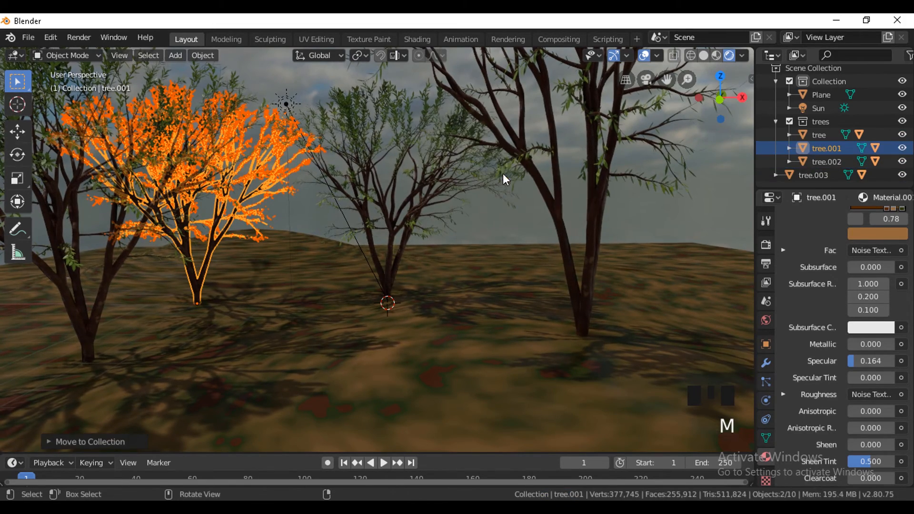
Move tree.003 with its leaves into the trees collection and collapse that collection.
{"action": "left_click", "coordinate": [827, 174]}
{"action": "right_click", "coordinate": [827, 173]}
{"action": "left_click", "coordinate": [826, 173]}
{"action": "key", "text": "m"}
{"action": "left_click", "coordinate": [632, 180]}
{"action": "left_click", "coordinate": [775, 122]}
Add a hair particle system to the ground plane with the number of hairs set to 50.
{"action": "left_click", "coordinate": [709, 285]}
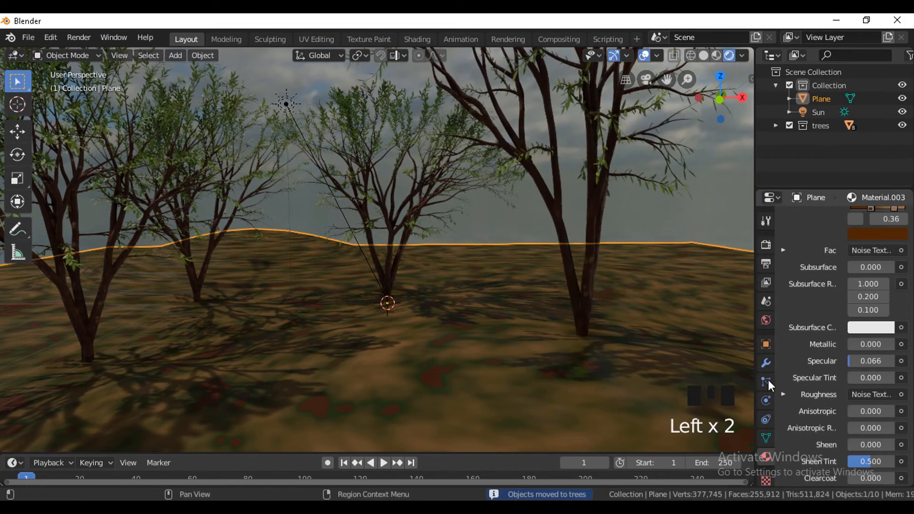
{"action": "left_click", "coordinate": [767, 383]}
{"action": "left_click", "coordinate": [902, 218]}
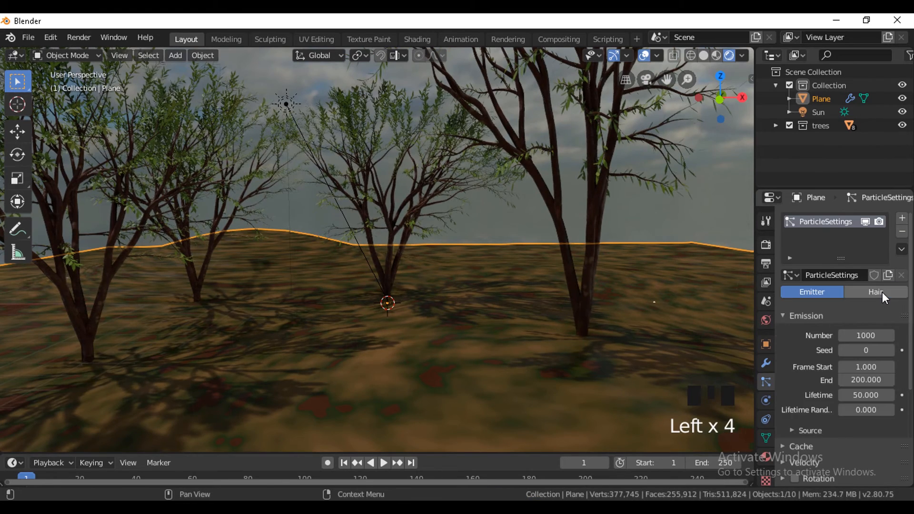
{"action": "left_click", "coordinate": [882, 292]}
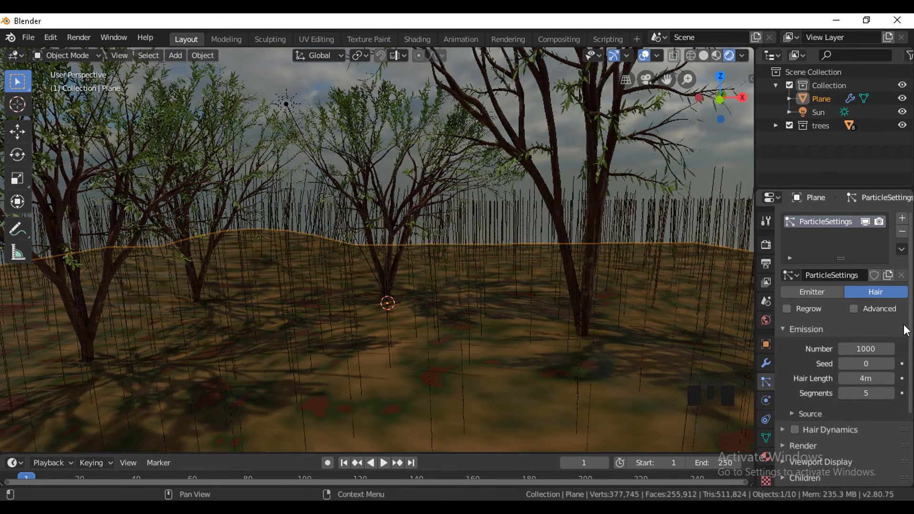
{"action": "scroll", "coordinate": [896, 396], "scroll_direction": "down", "scroll_amount": 5}
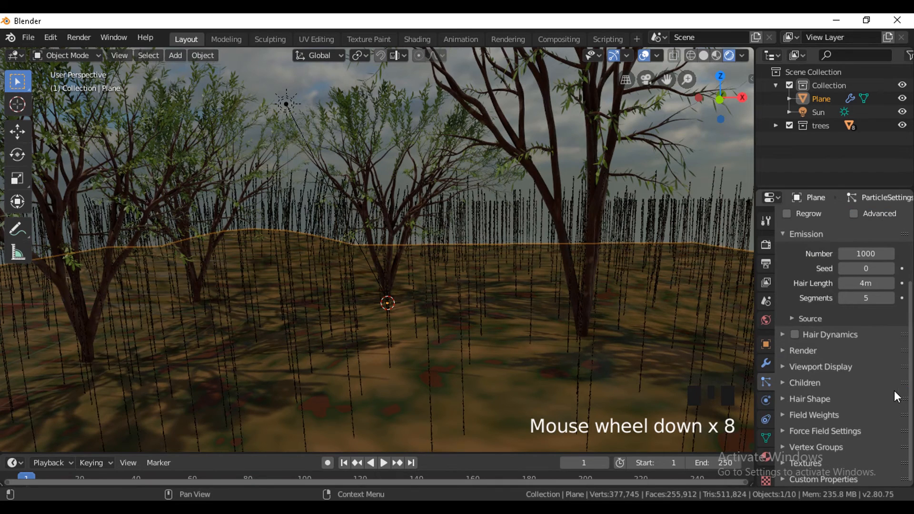
{"action": "left_click", "coordinate": [865, 411]}
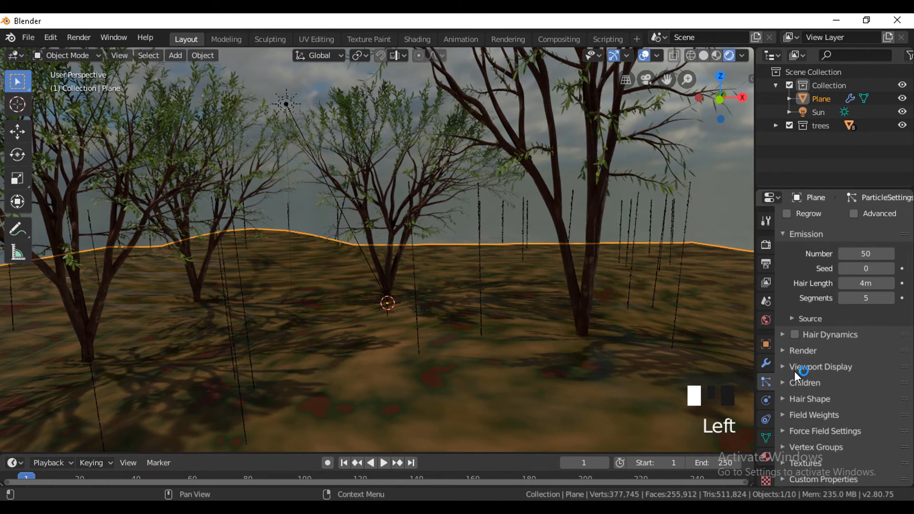
Render the ground's hair particles as a collection, using trees as the instance collection.
{"action": "left_click", "coordinate": [793, 351]}
{"action": "left_click", "coordinate": [851, 371]}
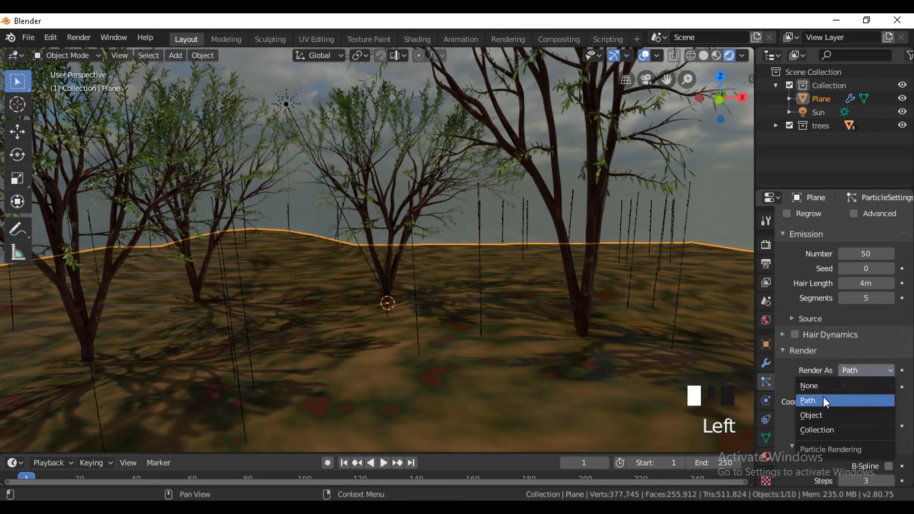
{"action": "left_click", "coordinate": [826, 428]}
{"action": "scroll", "coordinate": [861, 376], "scroll_direction": "down", "scroll_amount": 4}
{"action": "left_click", "coordinate": [860, 362]}
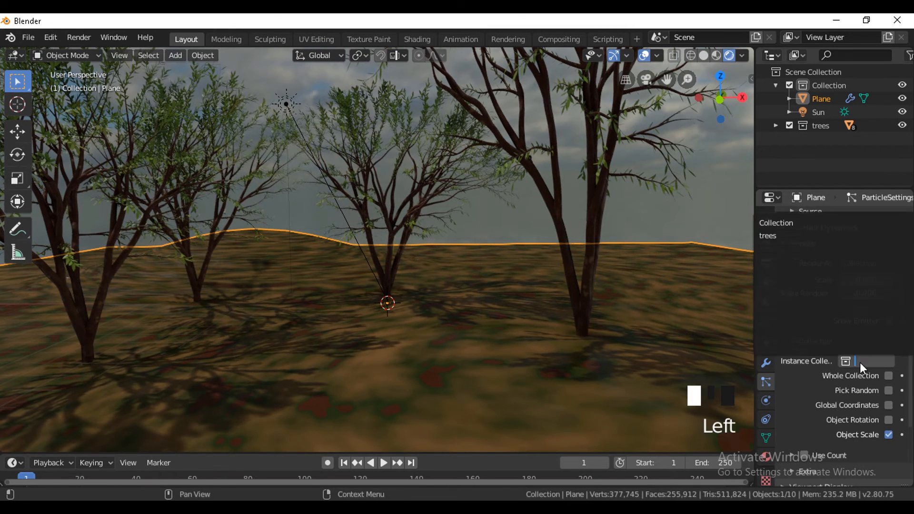
{"action": "left_click", "coordinate": [785, 235]}
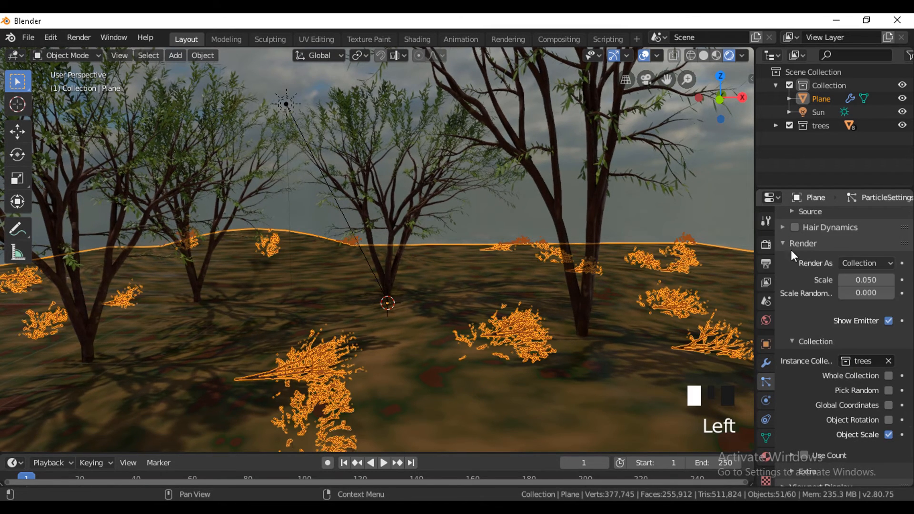
Enable Object Rotation and Whole Collection for the instanced trees.
{"action": "left_click", "coordinate": [888, 420]}
{"action": "left_click", "coordinate": [889, 420]}
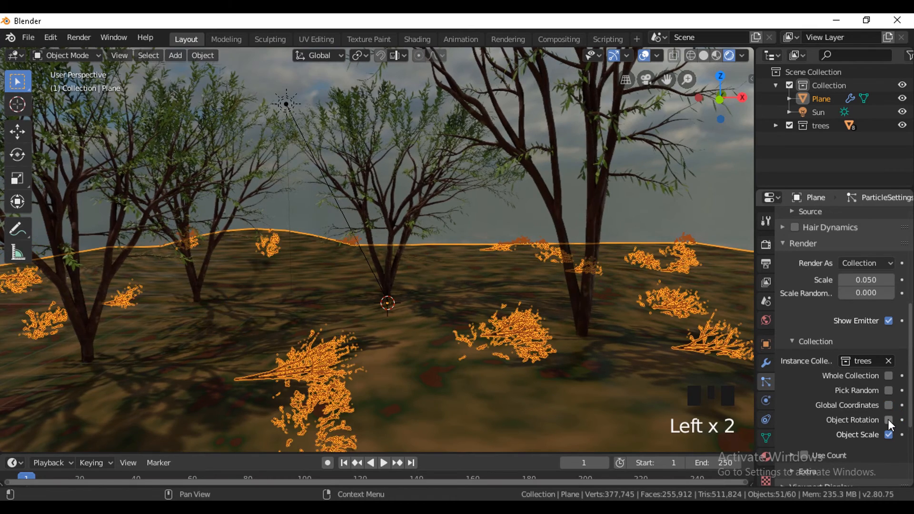
{"action": "left_click", "coordinate": [888, 420]}
{"action": "left_click", "coordinate": [887, 376]}
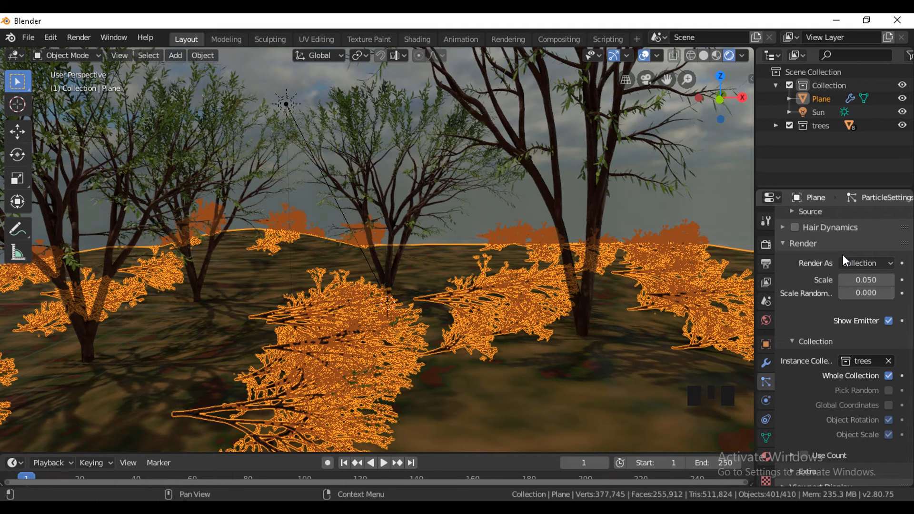
Enable the advanced hair settings and particle rotation, with the orientation axis set to Global Y.
{"action": "scroll", "coordinate": [842, 254], "scroll_direction": "up", "scroll_amount": 5}
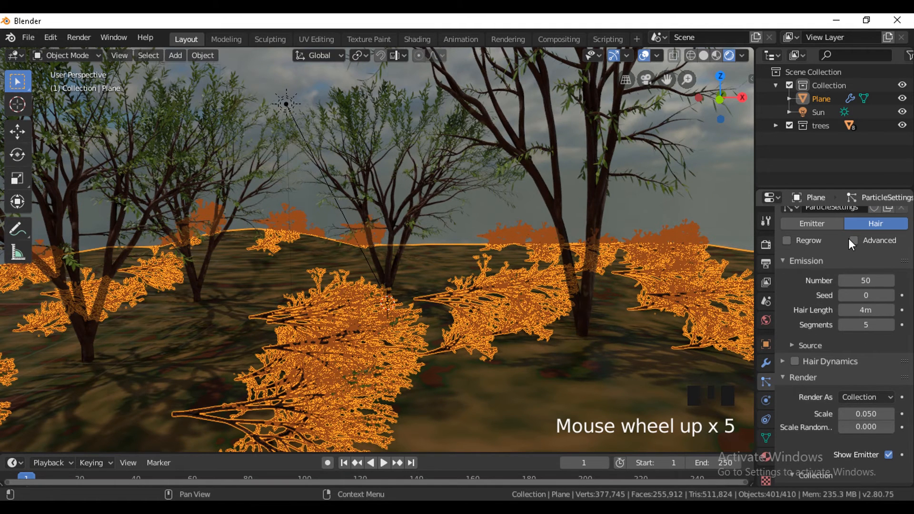
{"action": "left_click", "coordinate": [852, 238]}
{"action": "left_click", "coordinate": [852, 239]}
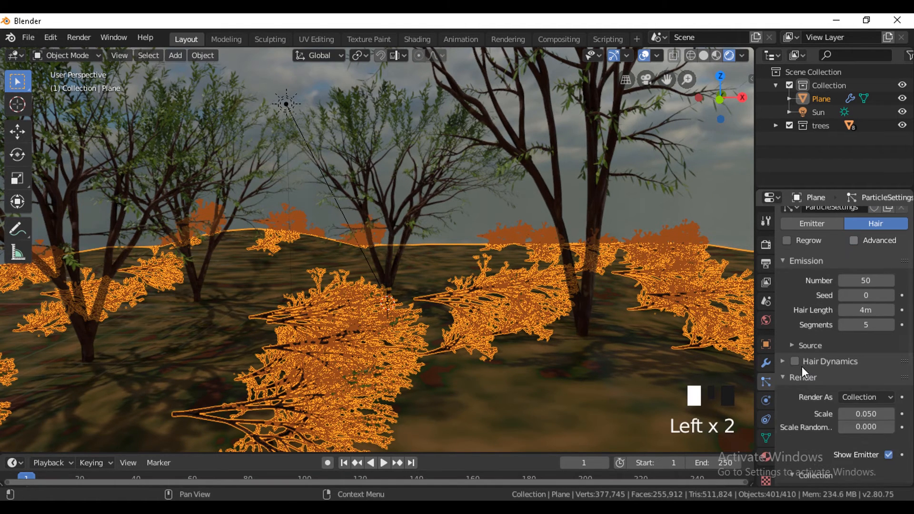
{"action": "left_click", "coordinate": [854, 241]}
{"action": "left_click", "coordinate": [782, 392]}
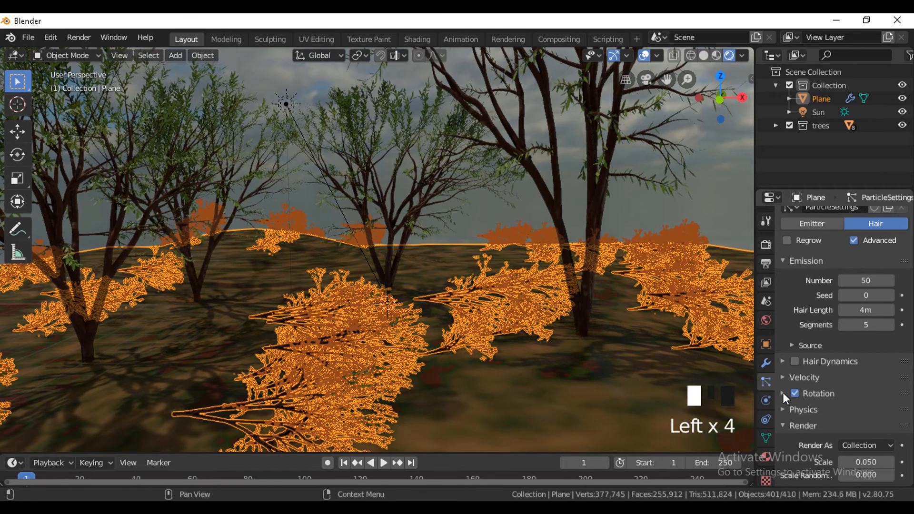
{"action": "left_click", "coordinate": [862, 384]}
{"action": "scroll", "coordinate": [862, 384], "scroll_direction": "down", "scroll_amount": 2}
{"action": "scroll", "coordinate": [863, 384], "scroll_direction": "down", "scroll_amount": 3}
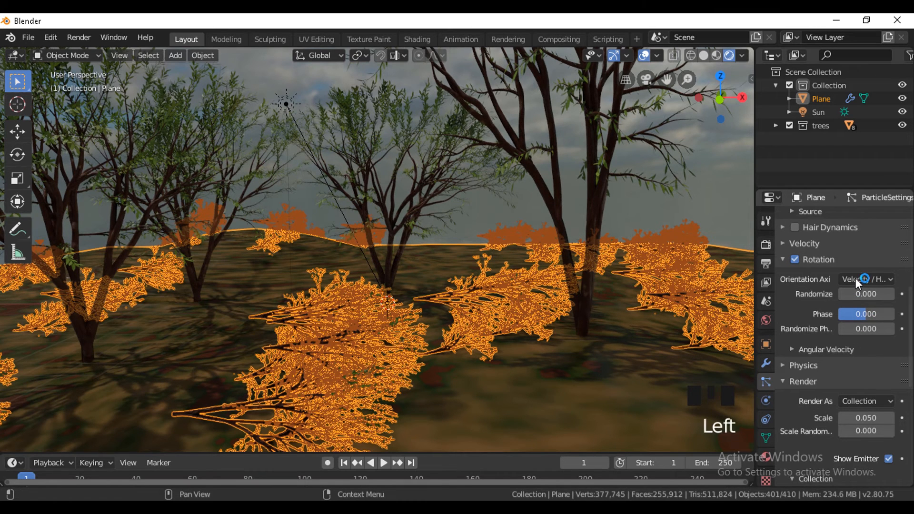
{"action": "left_click", "coordinate": [864, 277]}
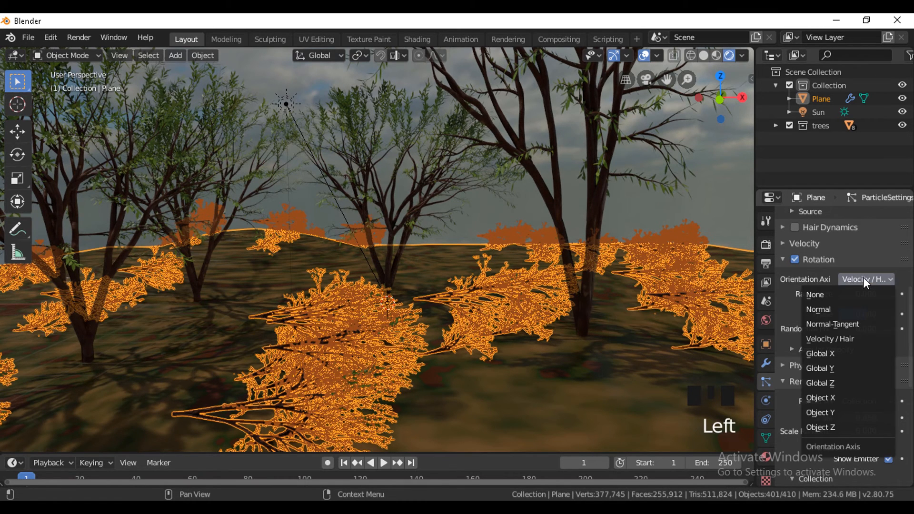
{"action": "left_click", "coordinate": [853, 370]}
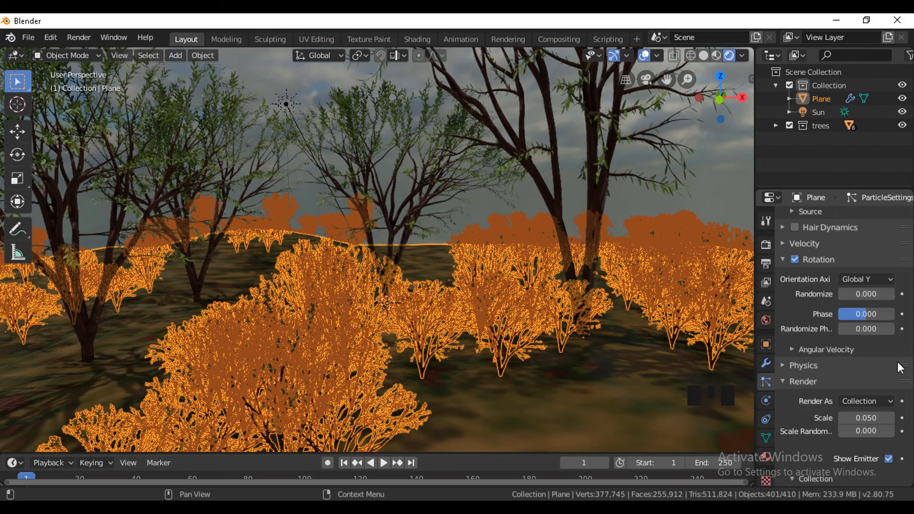
Set the particle scale to 0.130 and hide the viewport overlays.
{"action": "scroll", "coordinate": [862, 333], "scroll_direction": "down", "scroll_amount": 2}
{"action": "scroll", "coordinate": [867, 309], "scroll_direction": "down", "scroll_amount": 4}
{"action": "scroll", "coordinate": [543, 364], "scroll_direction": "down", "scroll_amount": 4}
{"action": "scroll", "coordinate": [871, 259], "scroll_direction": "up", "scroll_amount": 2}
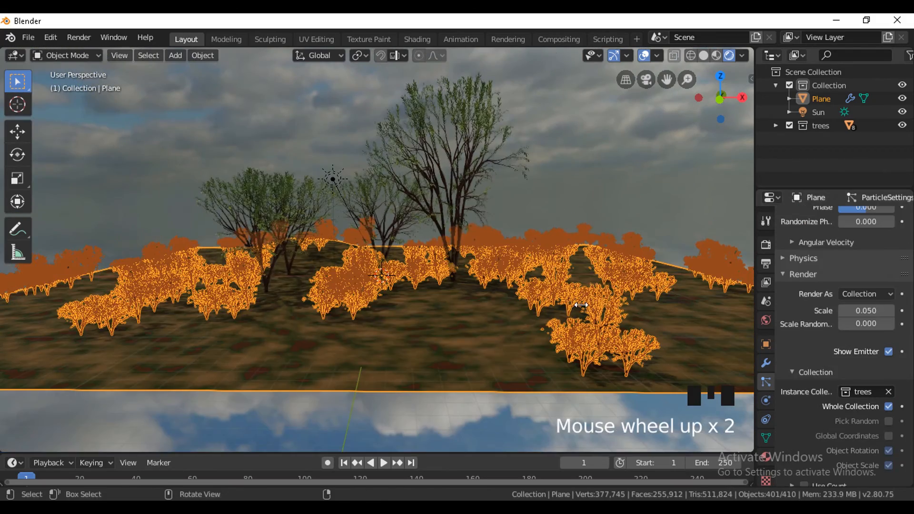
{"action": "scroll", "coordinate": [577, 307], "scroll_direction": "up", "scroll_amount": 1}
{"action": "left_click_drag", "start_coordinate": [866, 311], "coordinate": [606, 309]}
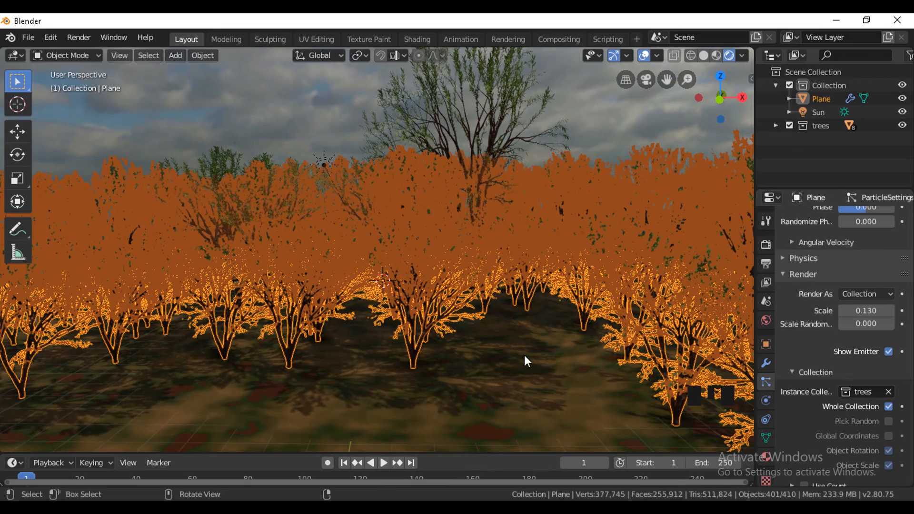
{"action": "left_click", "coordinate": [642, 55]}
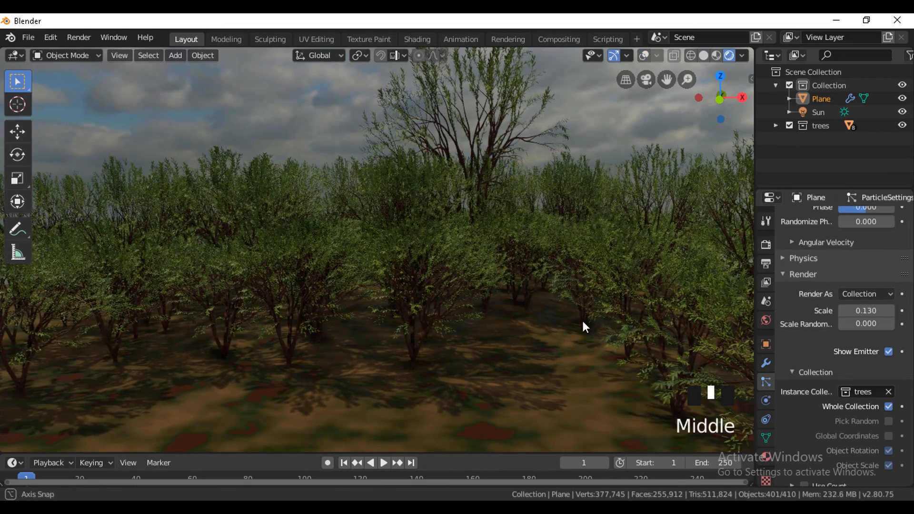
Set the scale randomness of the instanced trees to 0.174.
{"action": "middle_click_drag", "start_coordinate": [583, 321], "coordinate": [587, 320]}
{"action": "scroll", "coordinate": [587, 320], "scroll_direction": "down", "scroll_amount": 1}
{"action": "scroll", "coordinate": [587, 320], "scroll_direction": "up", "scroll_amount": 1}
{"action": "left_click_drag", "start_coordinate": [852, 324], "coordinate": [895, 324]}
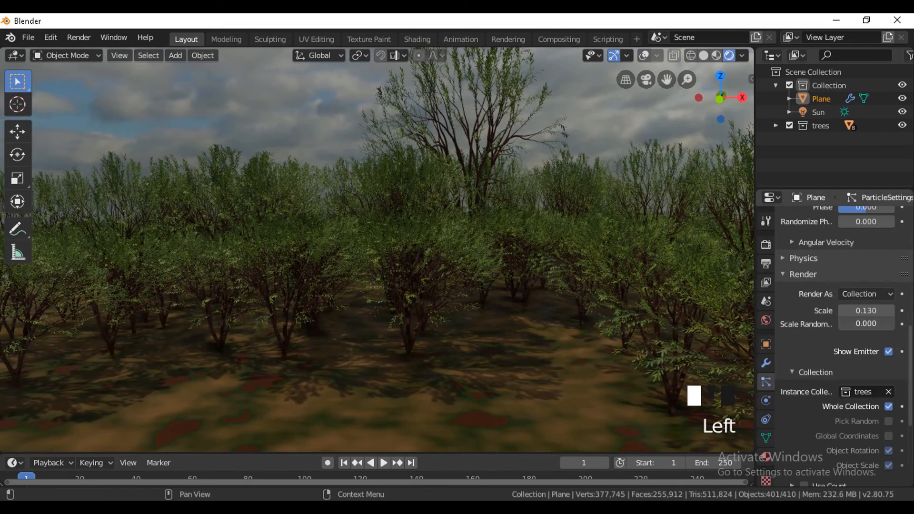
{"action": "mouse_move", "coordinate": [534, 303]}
{"action": "middle_mouse_down"}
{"action": "mouse_move", "coordinate": [539, 341]}
{"action": "mouse_move", "coordinate": [539, 316]}
{"action": "middle_mouse_up"}
Add a camera, align it to the current view and move it back with fly navigation.
{"action": "key", "text": "shift+a"}
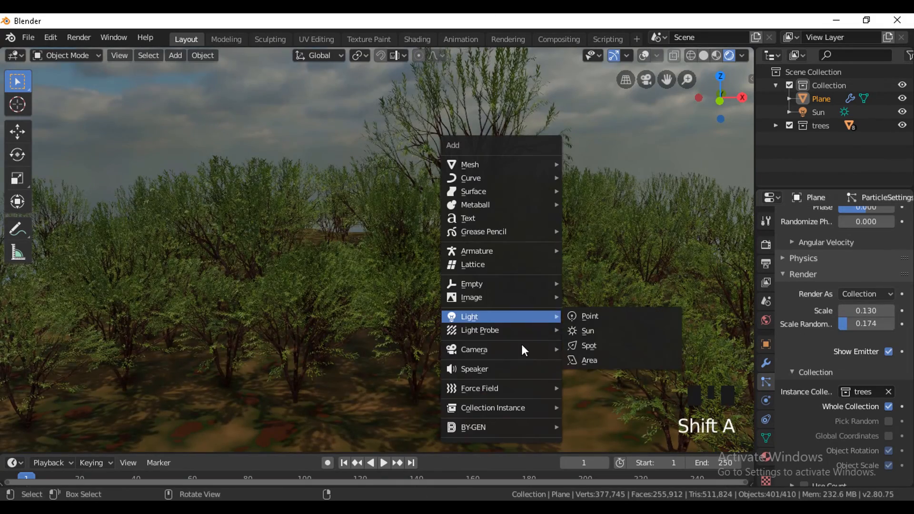
{"action": "mouse_move", "coordinate": [483, 349]}
{"action": "left_click", "coordinate": [577, 348]}
{"action": "key", "text": "ctrl+alt+KP_0"}
{"action": "key", "text": "shift+f"}
{"action": "key", "text": "s"}
{"action": "left_click", "coordinate": [612, 274]}
Switch the viewport to solid shading and duplicate the camera in place, keeping its scale at 1.
{"action": "left_click", "coordinate": [704, 56]}
{"action": "key", "text": "shift+s"}
{"action": "key", "text": "shift+d"}
{"action": "key", "text": "s"}
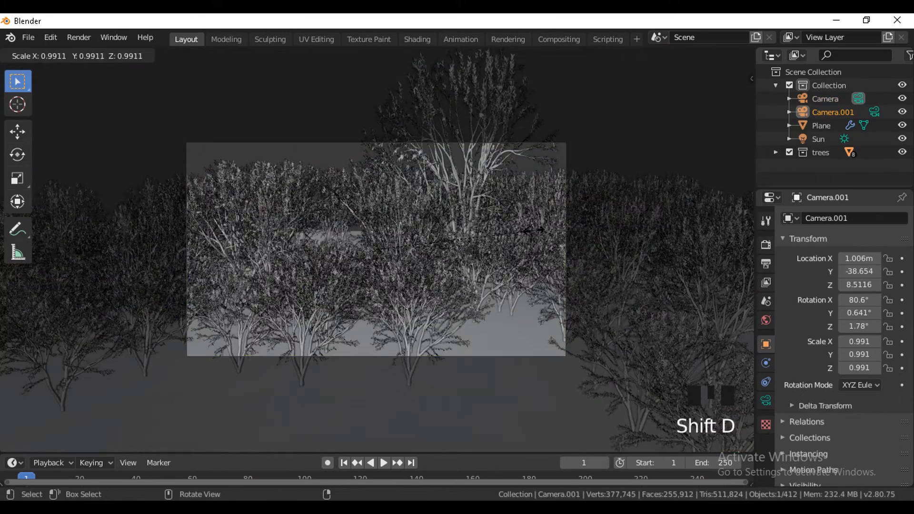
{"action": "right_click", "coordinate": [534, 231]}
Move the original camera backward and down with fly navigation to reframe the trees.
{"action": "key", "text": "shift+f"}
{"action": "key", "text": "s"}
{"action": "key", "text": "q"}
{"action": "left_click", "coordinate": [535, 240]}
Delete the original camera, look through the duplicate and lower it with fly navigation.
{"action": "left_click", "coordinate": [832, 100]}
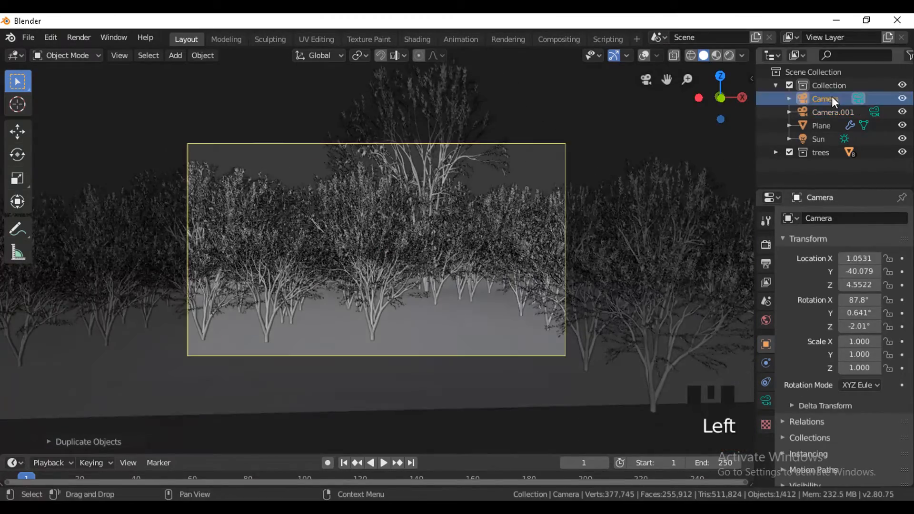
{"action": "key", "text": "Delete"}
{"action": "left_click", "coordinate": [841, 100]}
{"action": "key", "text": "KP_0"}
{"action": "key", "text": "shift+f"}
{"action": "key", "text": "q"}
{"action": "left_click", "coordinate": [514, 188]}
Show the viewport overlays again and view the scene through the camera in rendered shading.
{"action": "left_click", "coordinate": [643, 56]}
{"action": "middle_click_drag", "start_coordinate": [571, 143], "coordinate": [476, 285]}
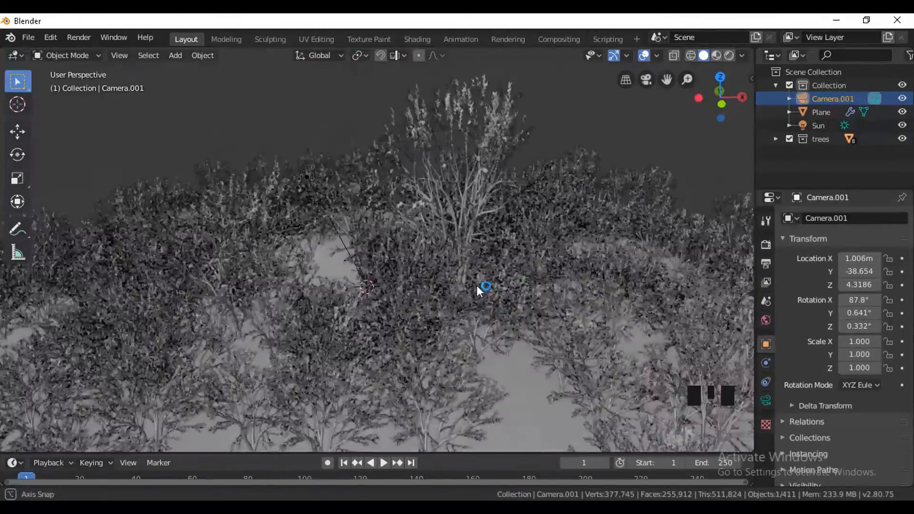
{"action": "key", "text": "KP_0"}
{"action": "left_click", "coordinate": [729, 56]}
{"action": "left_click", "coordinate": [766, 245]}
{"action": "left_click", "coordinate": [461, 170]}
Set the camera's focal length to 20 mm and move it forward with fly navigation.
{"action": "left_click", "coordinate": [766, 400]}
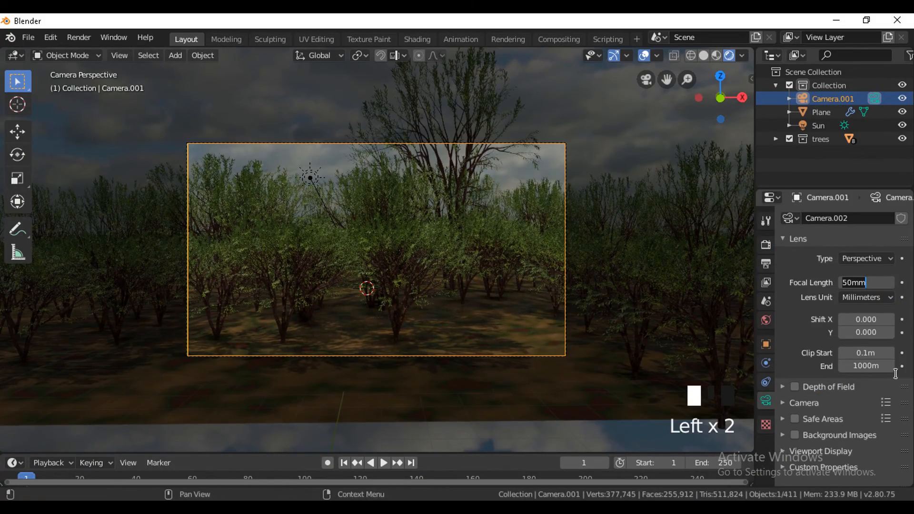
{"action": "key", "text": "Return"}
{"action": "key", "text": "shift+f"}
{"action": "key", "text": "w"}
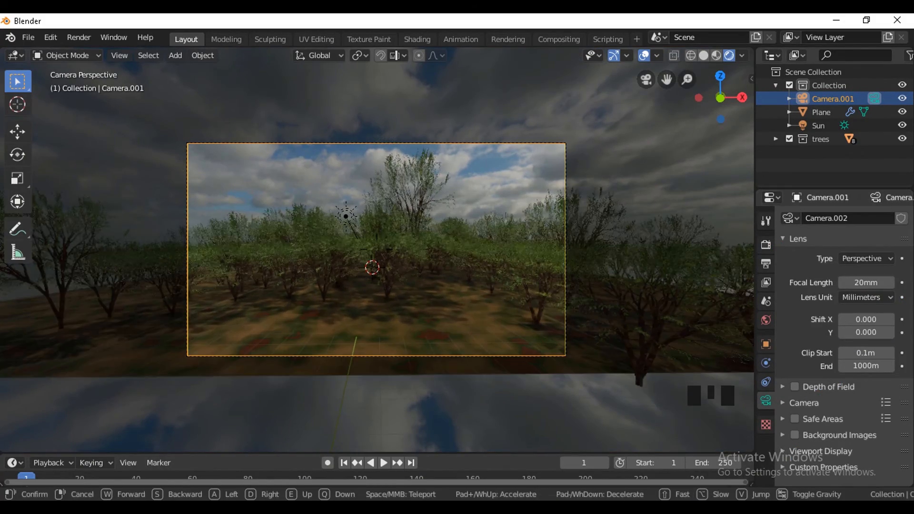
{"action": "left_click", "coordinate": [468, 209]}
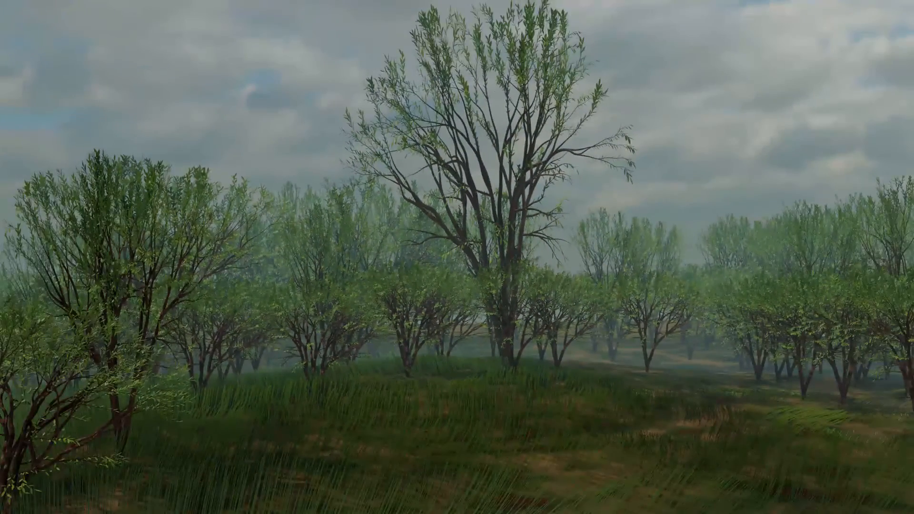